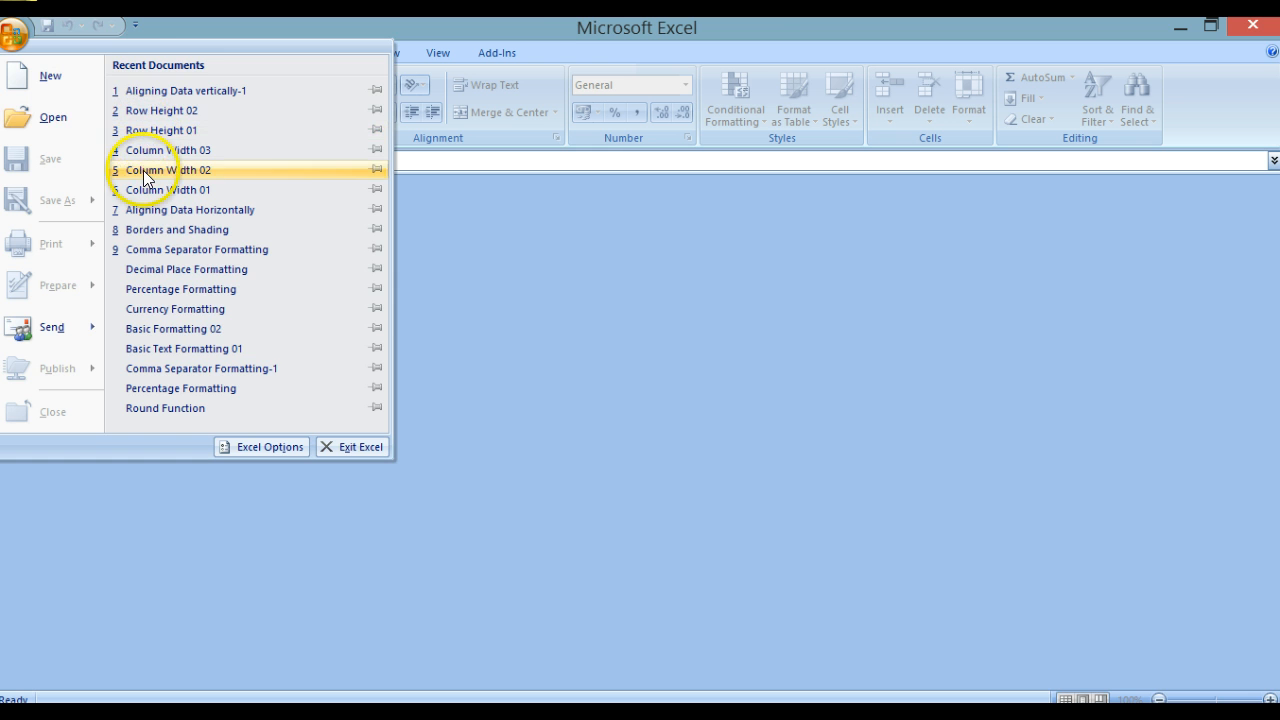
# Step: Open the Borders and Shading workbook and apply a thick box border to the Cell Borders title in A1
pyautogui.click(141, 229)
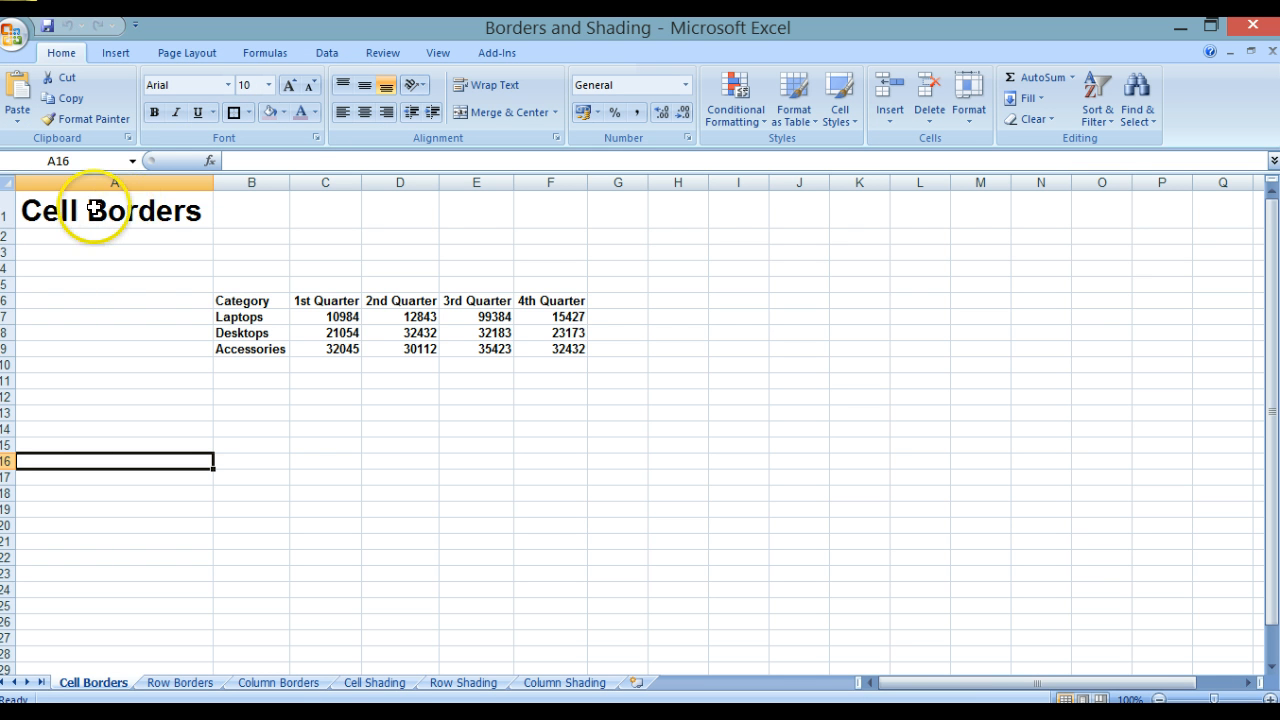
pyautogui.click(96, 210)
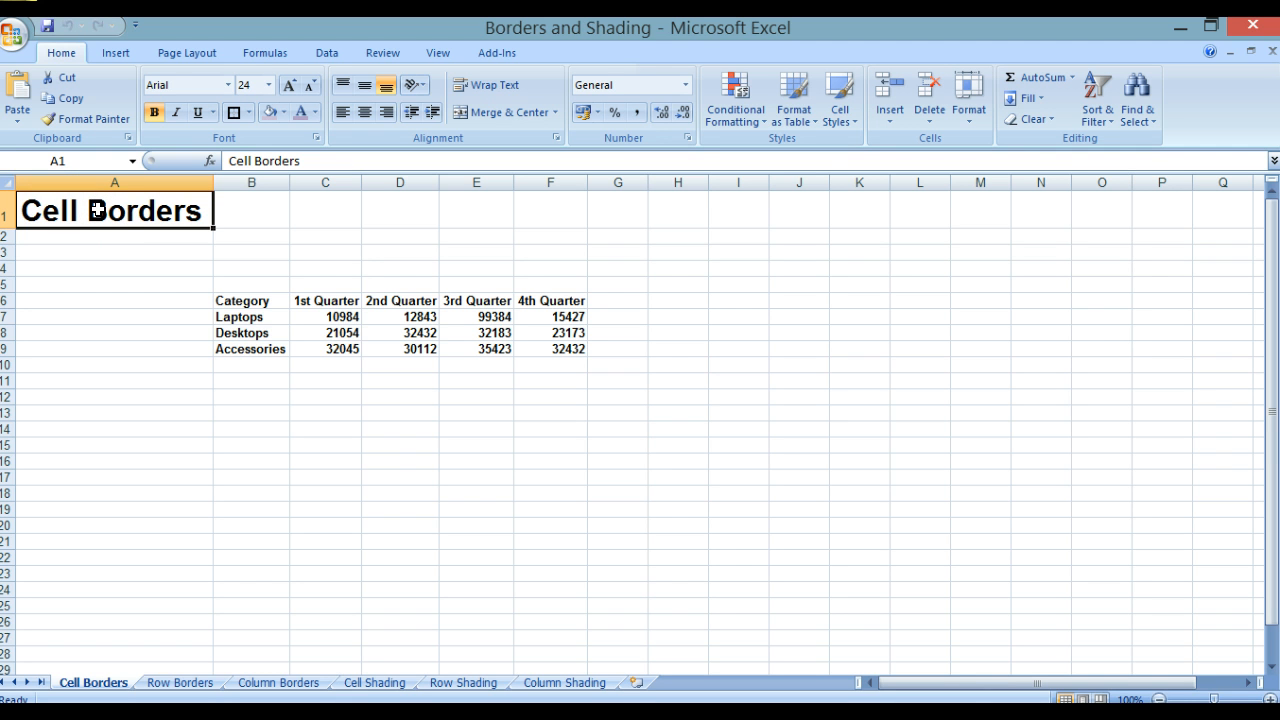
pyautogui.click(250, 112)
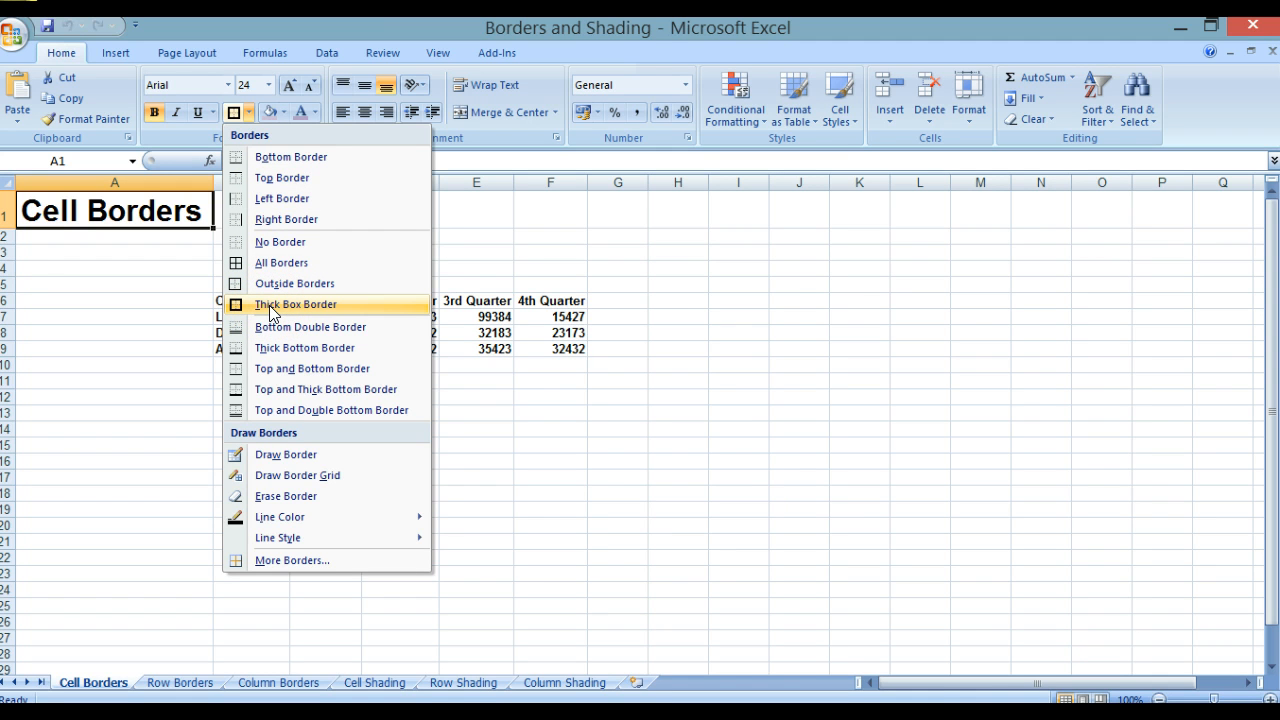
pyautogui.click(270, 305)
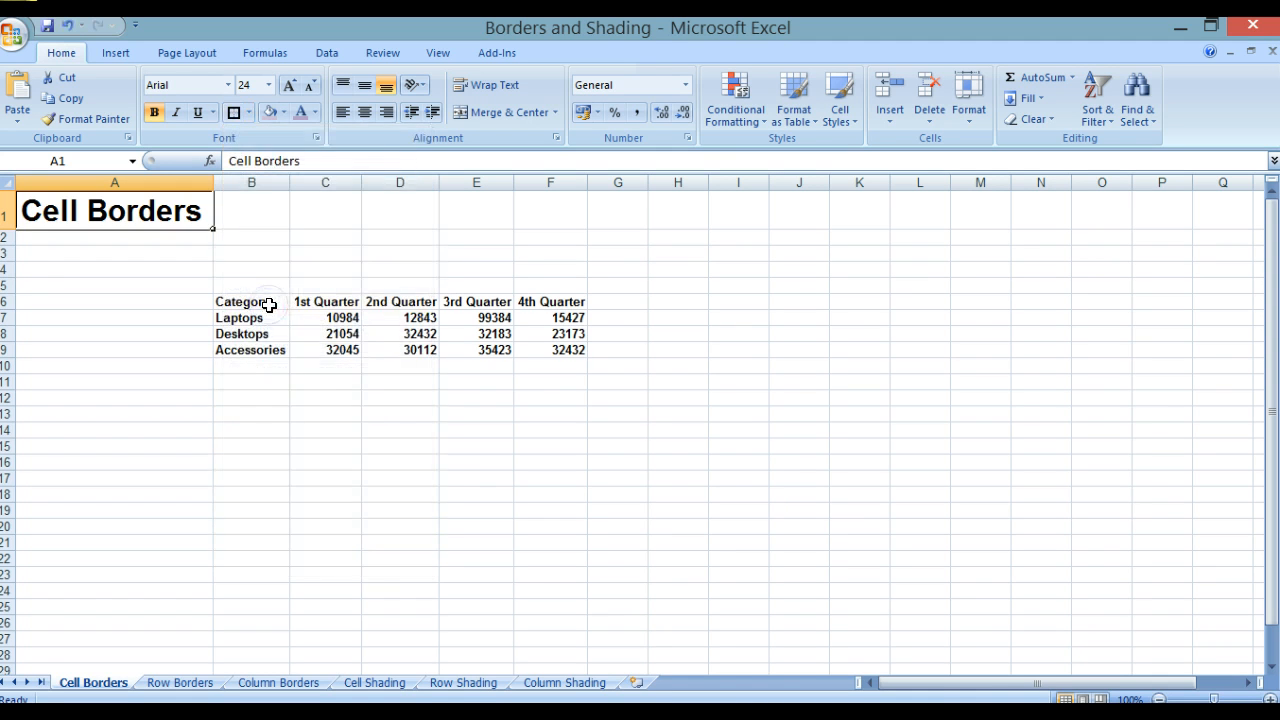
pyautogui.click(319, 381)
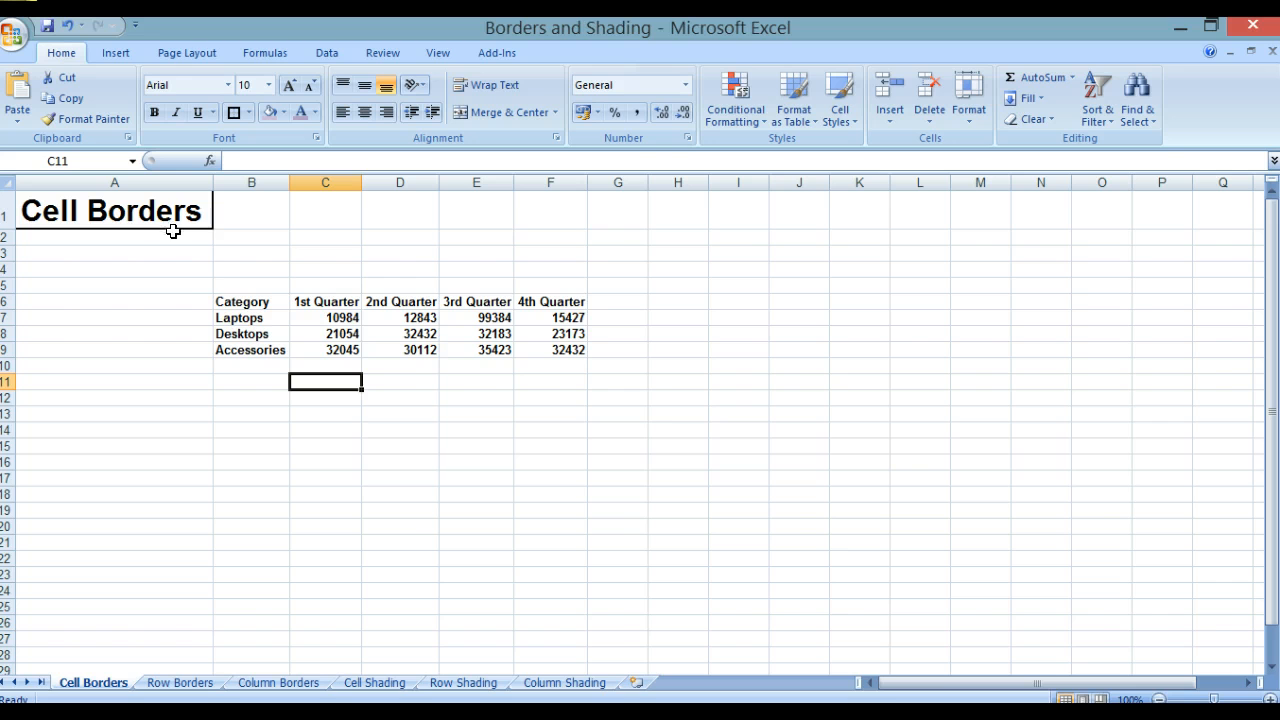
# Step: Add a right border to the category cells B6:B9 on the Cell Borders sheet
pyautogui.click(238, 301)
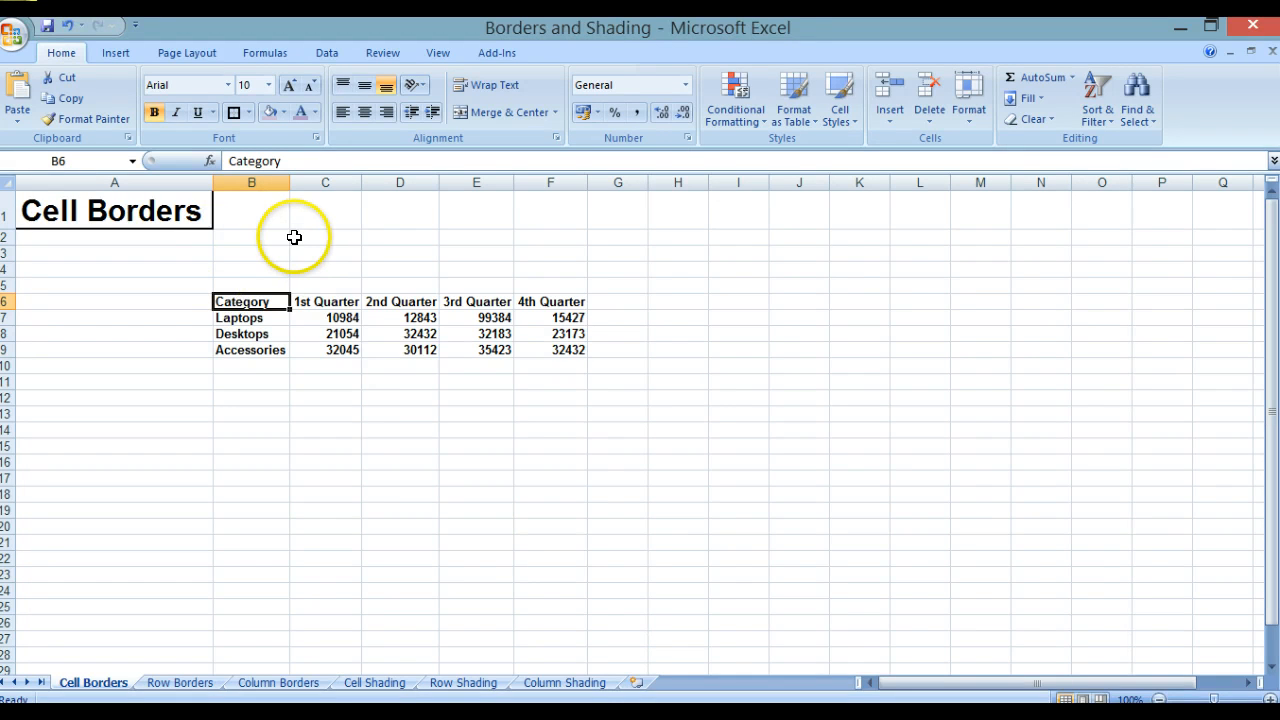
pyautogui.keyDown('shift'); pyautogui.click(257, 347); pyautogui.keyUp('shift')
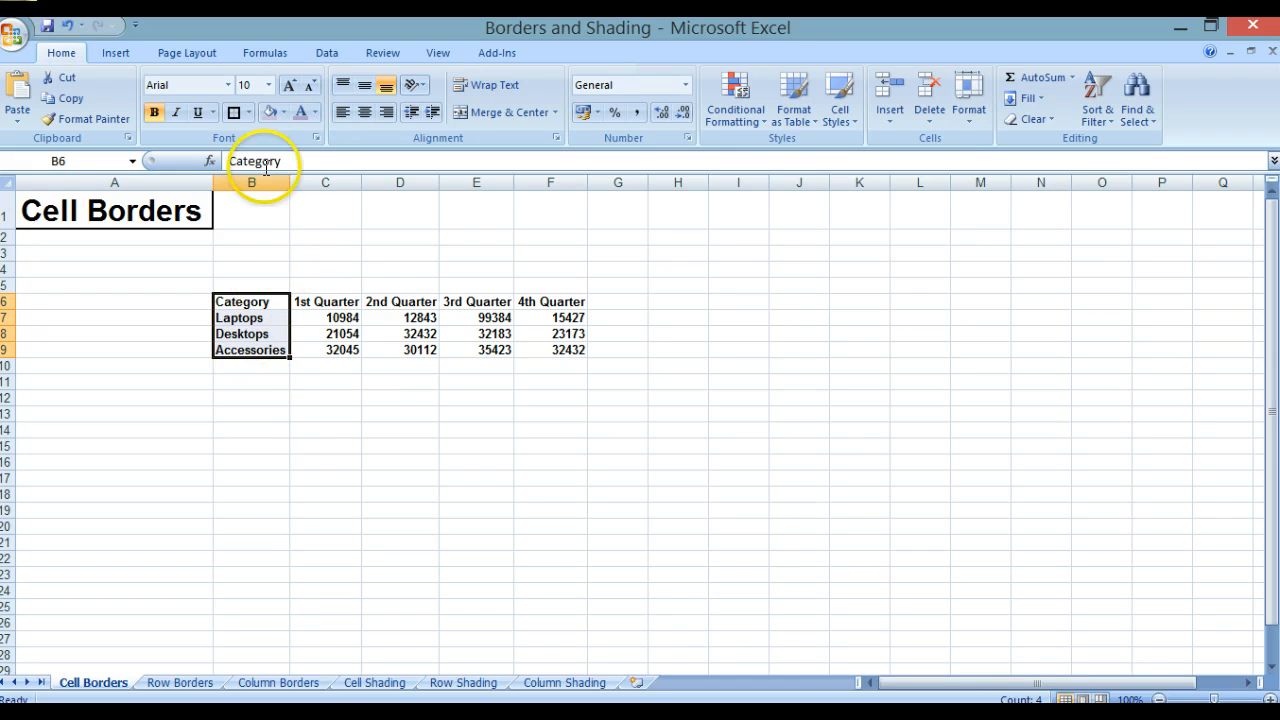
pyautogui.click(247, 113)
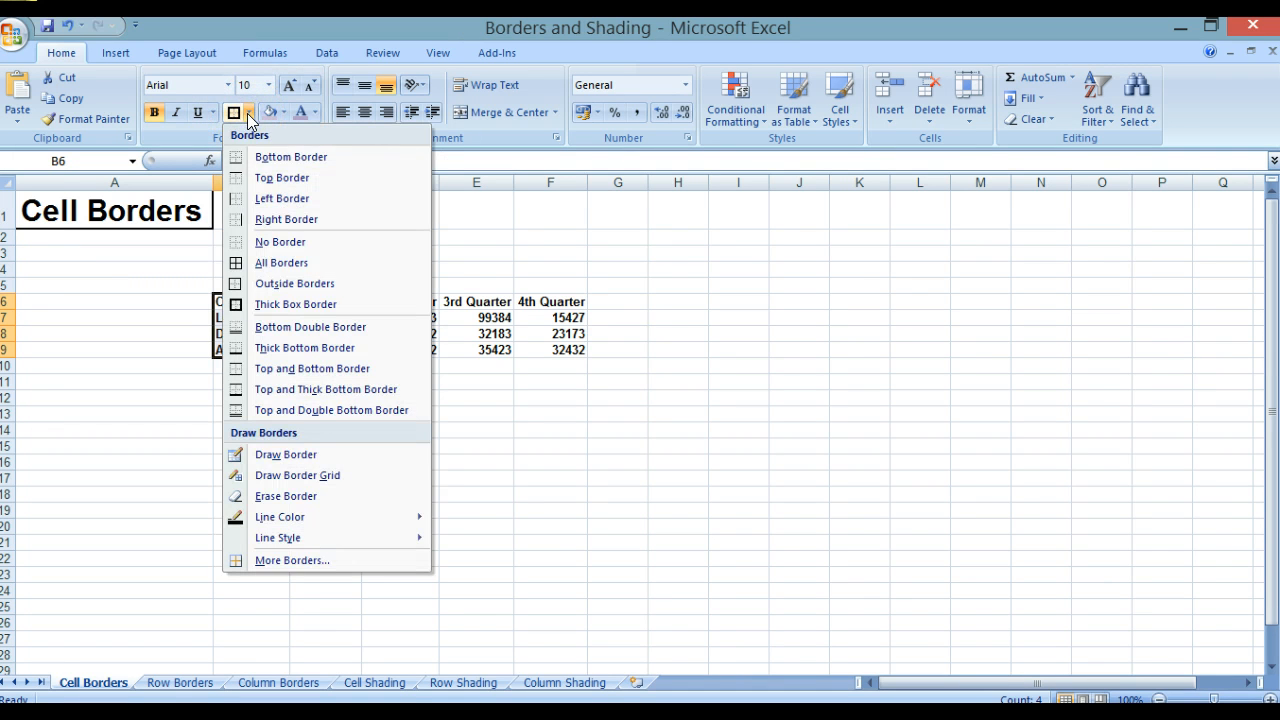
pyautogui.click(264, 218)
pyautogui.click(341, 409)
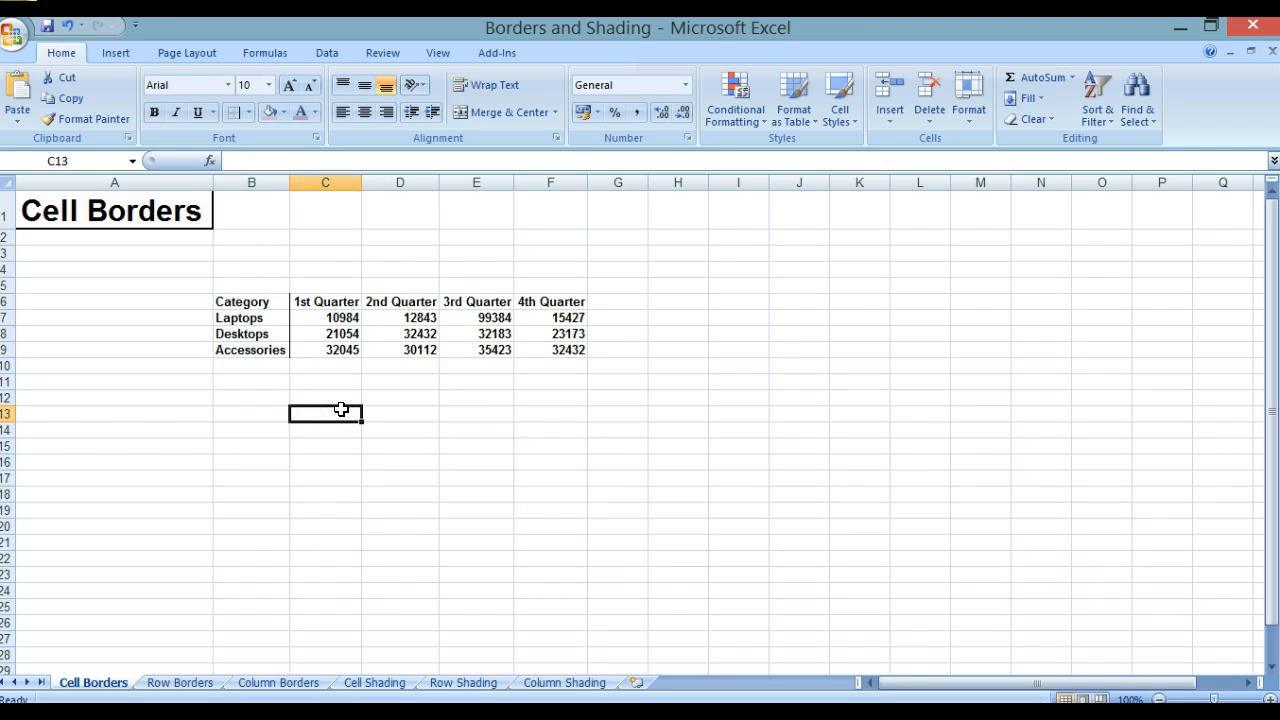
# Step: Check the Cell Borders sheet's borders in Print Preview, then close the preview
pyautogui.click(14, 36)
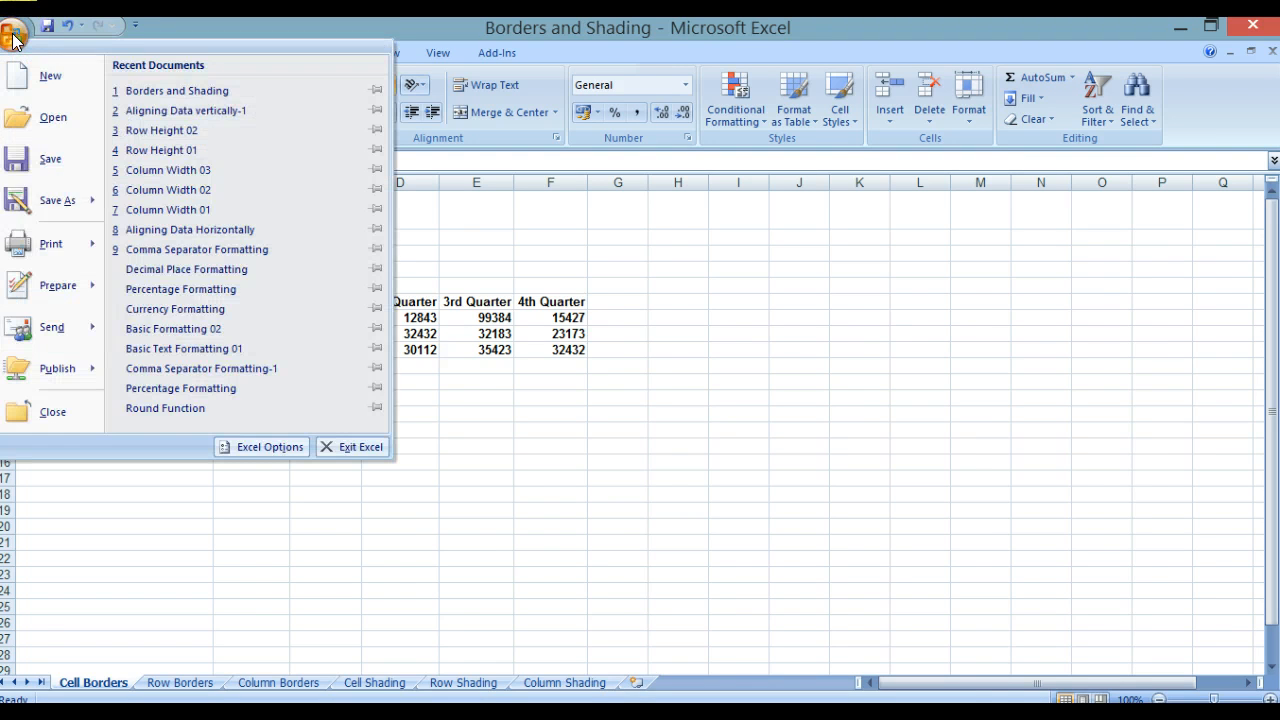
pyautogui.moveTo(43, 243)
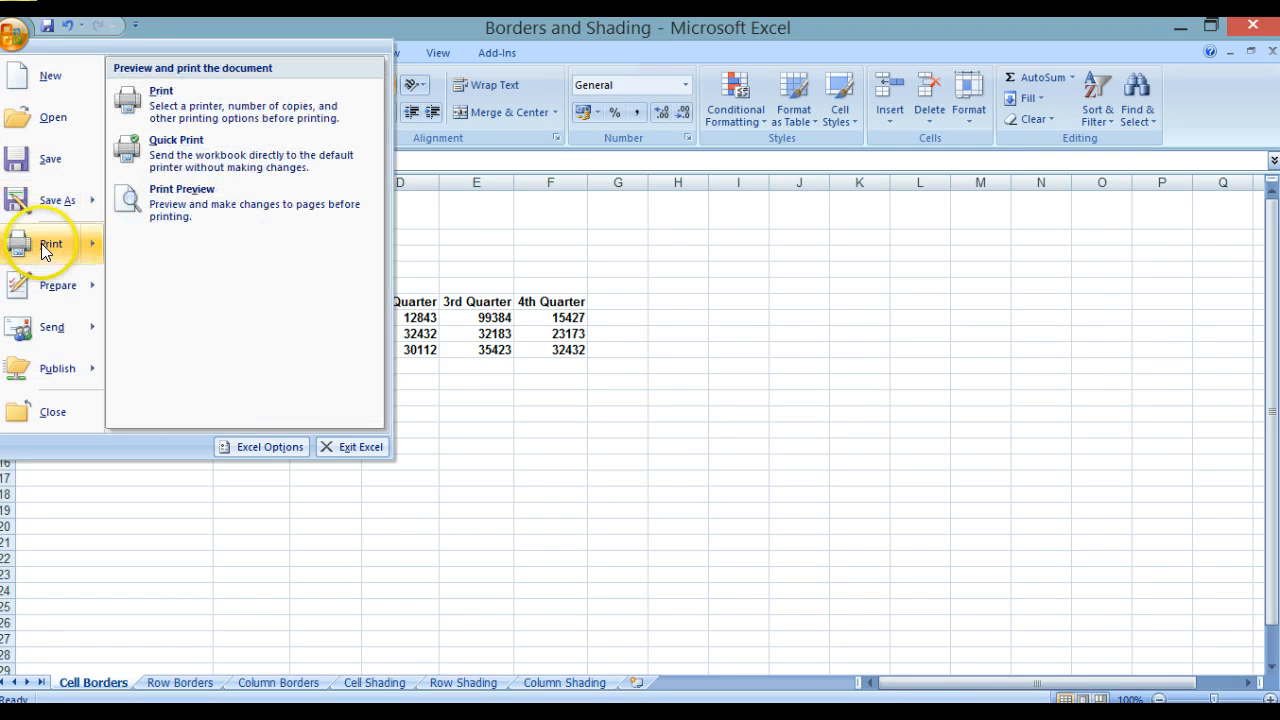
pyautogui.click(198, 210)
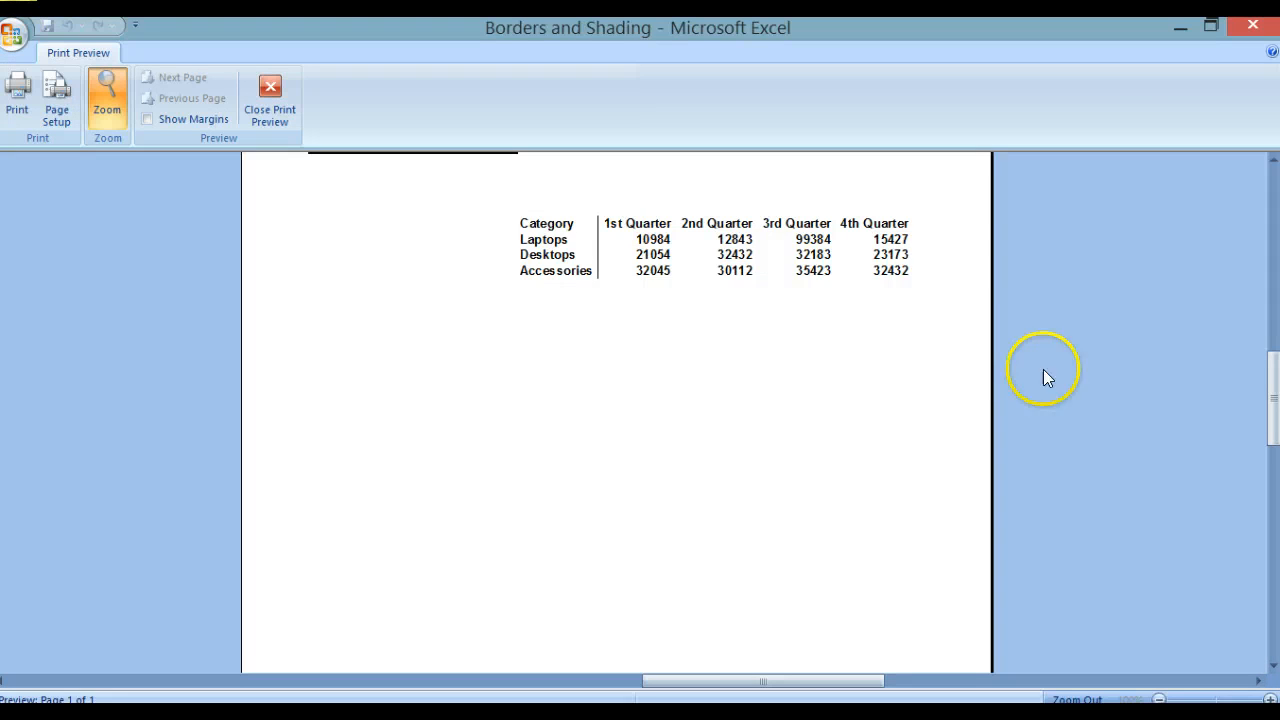
pyautogui.moveTo(1268, 364); pyautogui.dragTo(1262, 228)
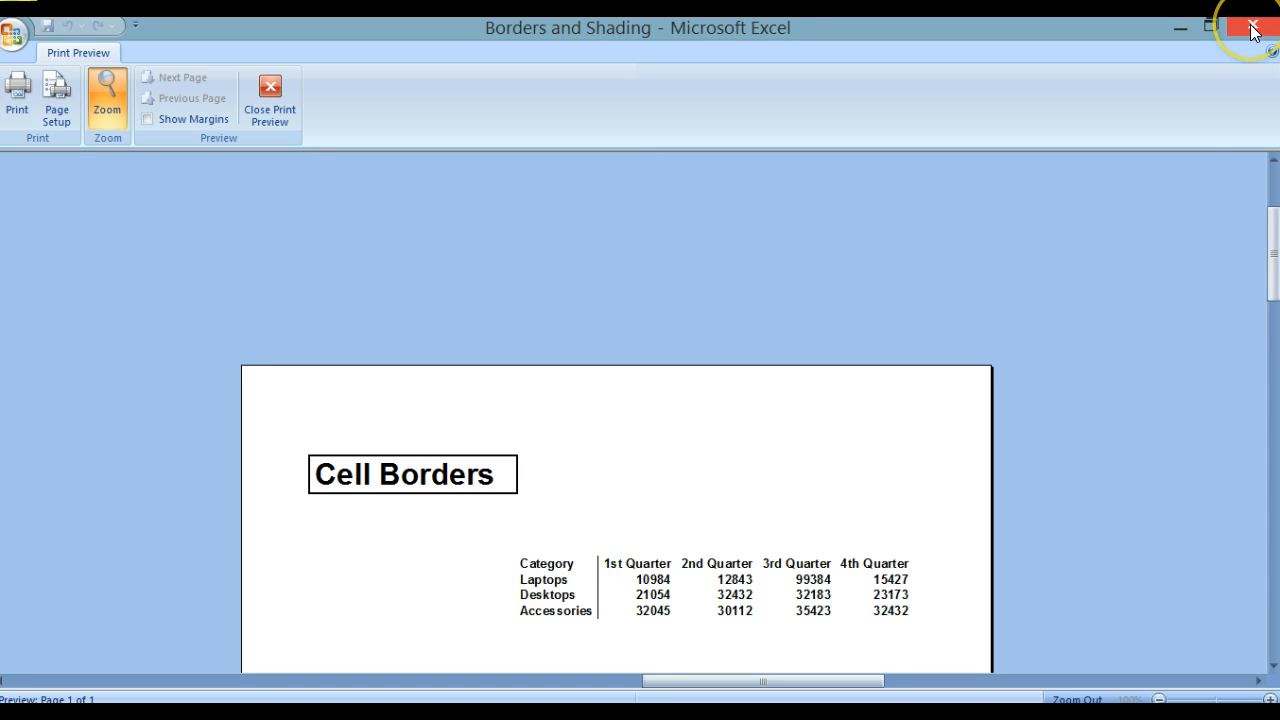
pyautogui.click(271, 90)
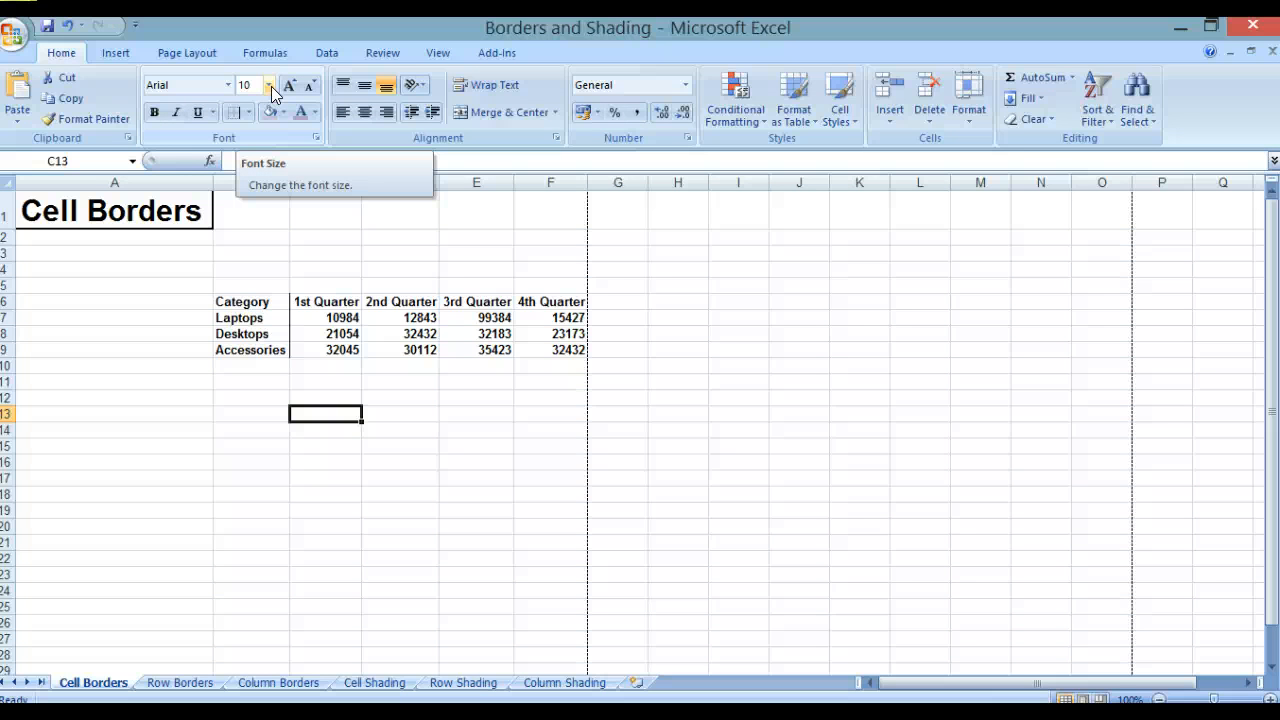
# Step: On the Row Borders sheet, apply a thick box border around the header row B6:F6
pyautogui.click(180, 683)
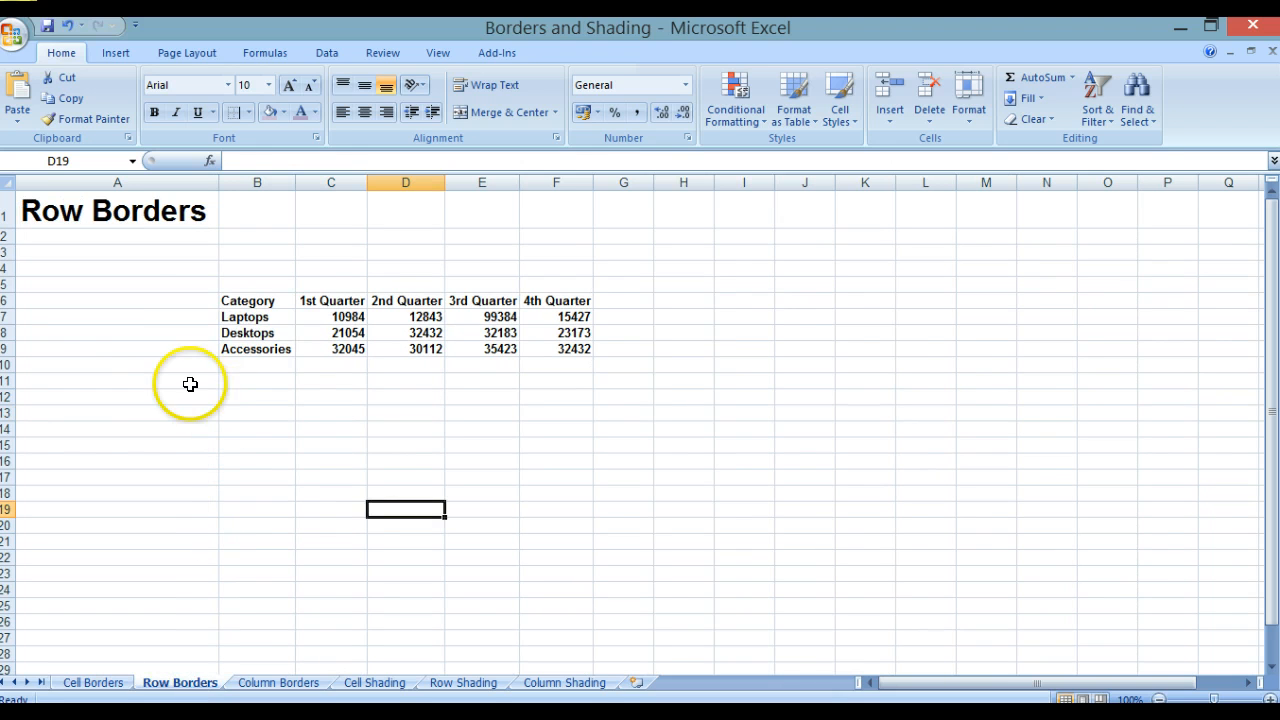
pyautogui.click(257, 299)
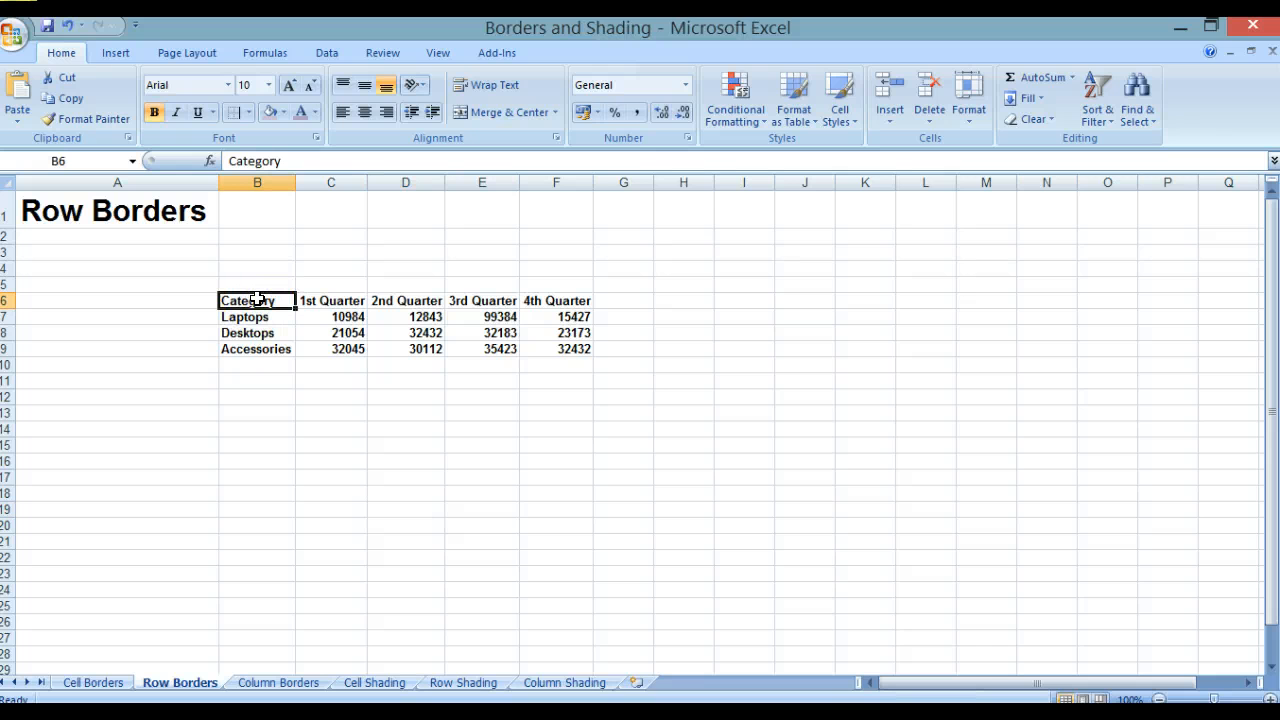
pyautogui.keyDown('shift'); pyautogui.click(578, 299); pyautogui.keyUp('shift')
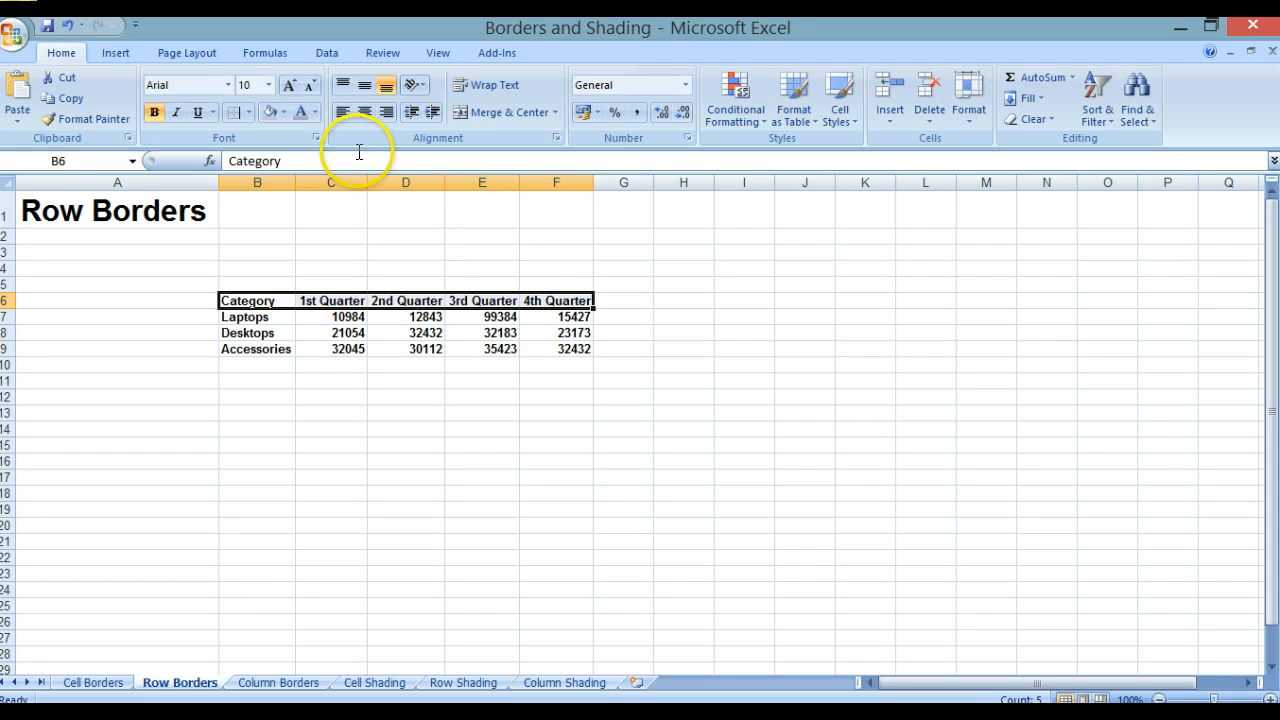
pyautogui.click(248, 112)
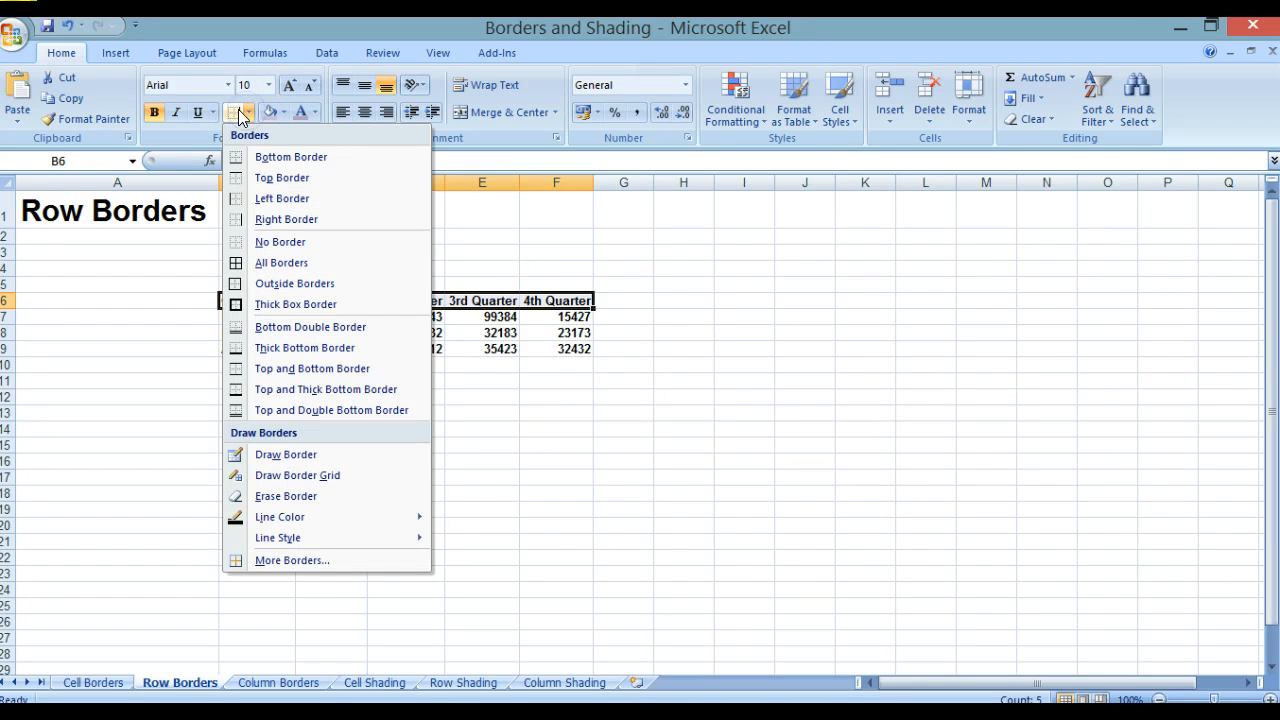
pyautogui.click(277, 306)
pyautogui.click(419, 501)
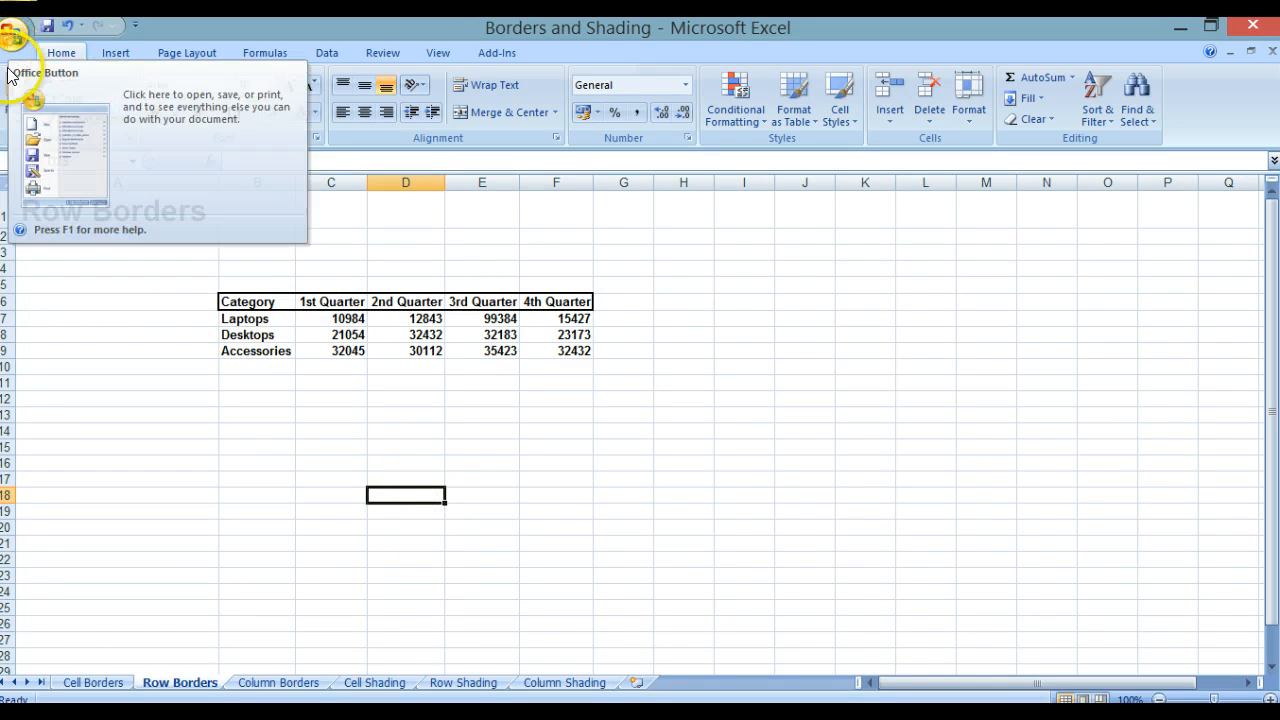
# Step: Check the Row Borders sheet in Print Preview, then close the preview
pyautogui.click(13, 35)
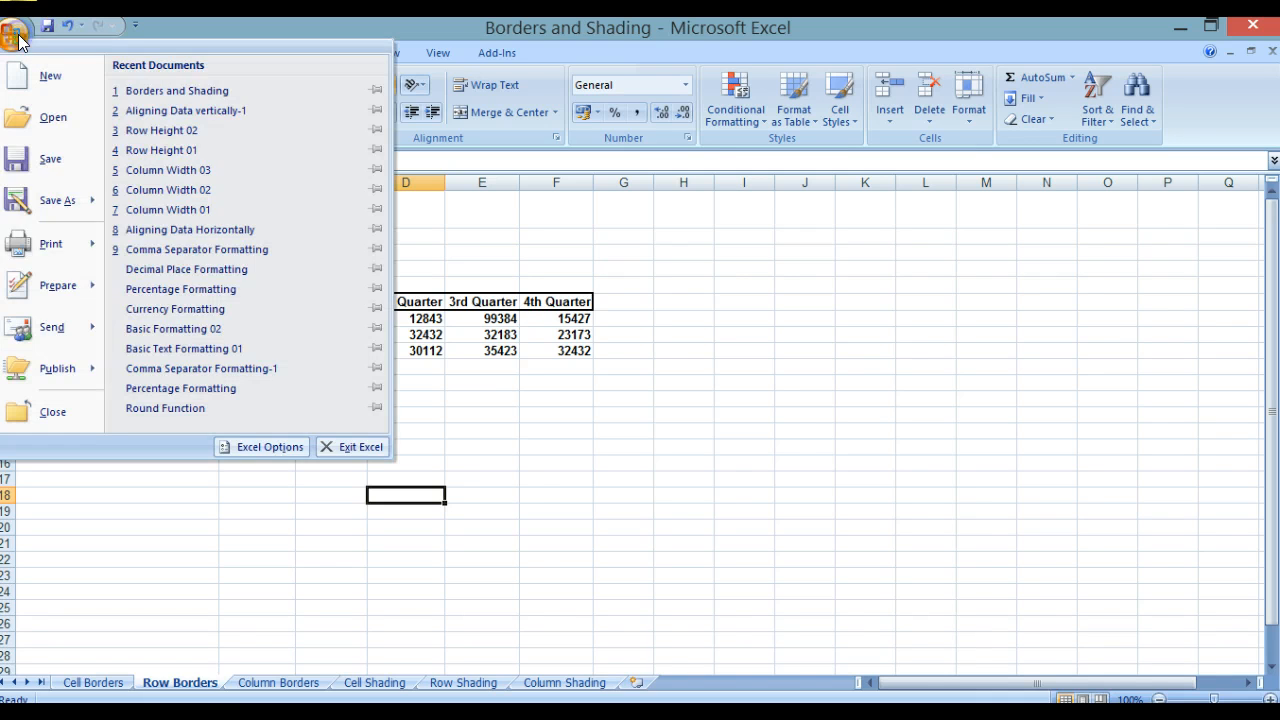
pyautogui.moveTo(44, 241)
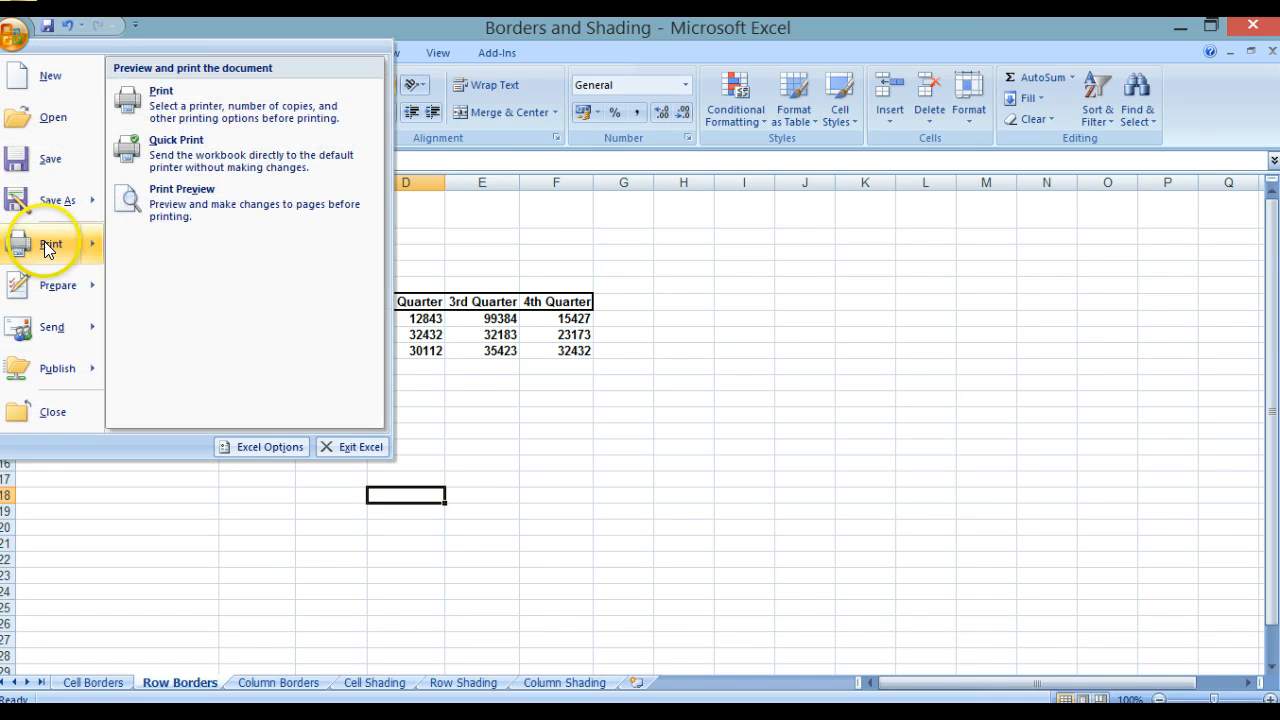
pyautogui.click(156, 212)
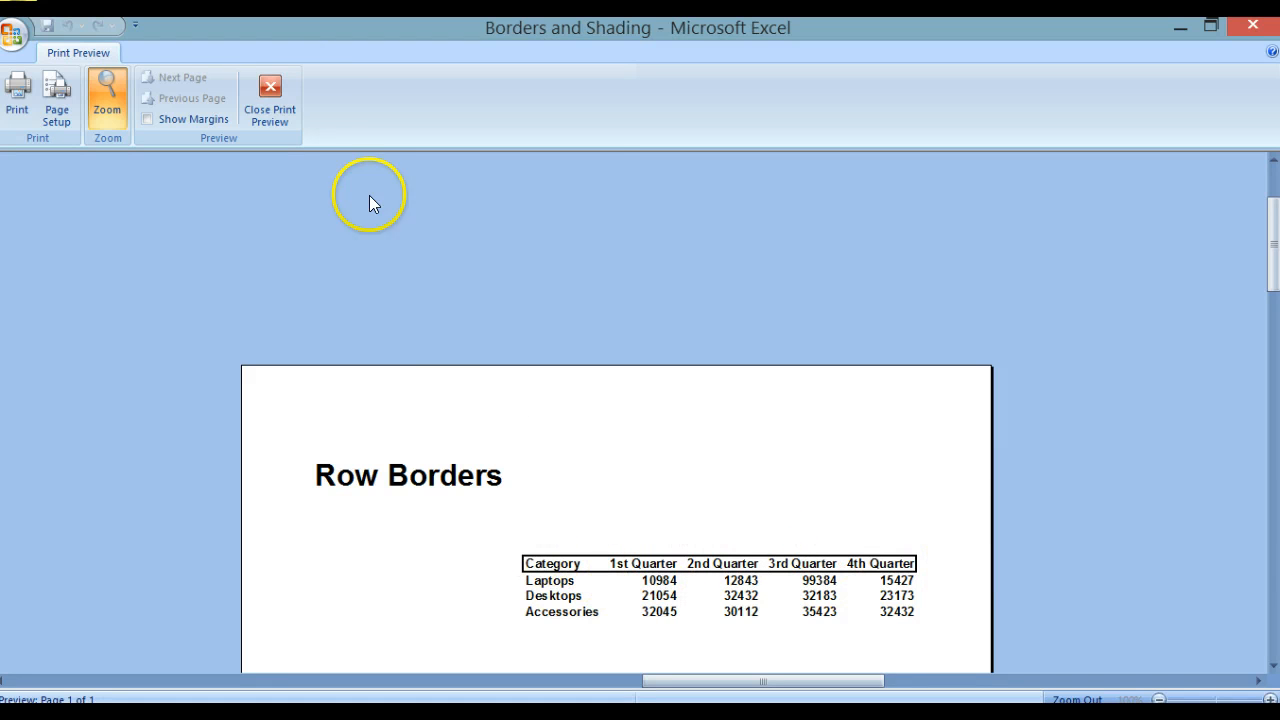
pyautogui.click(270, 92)
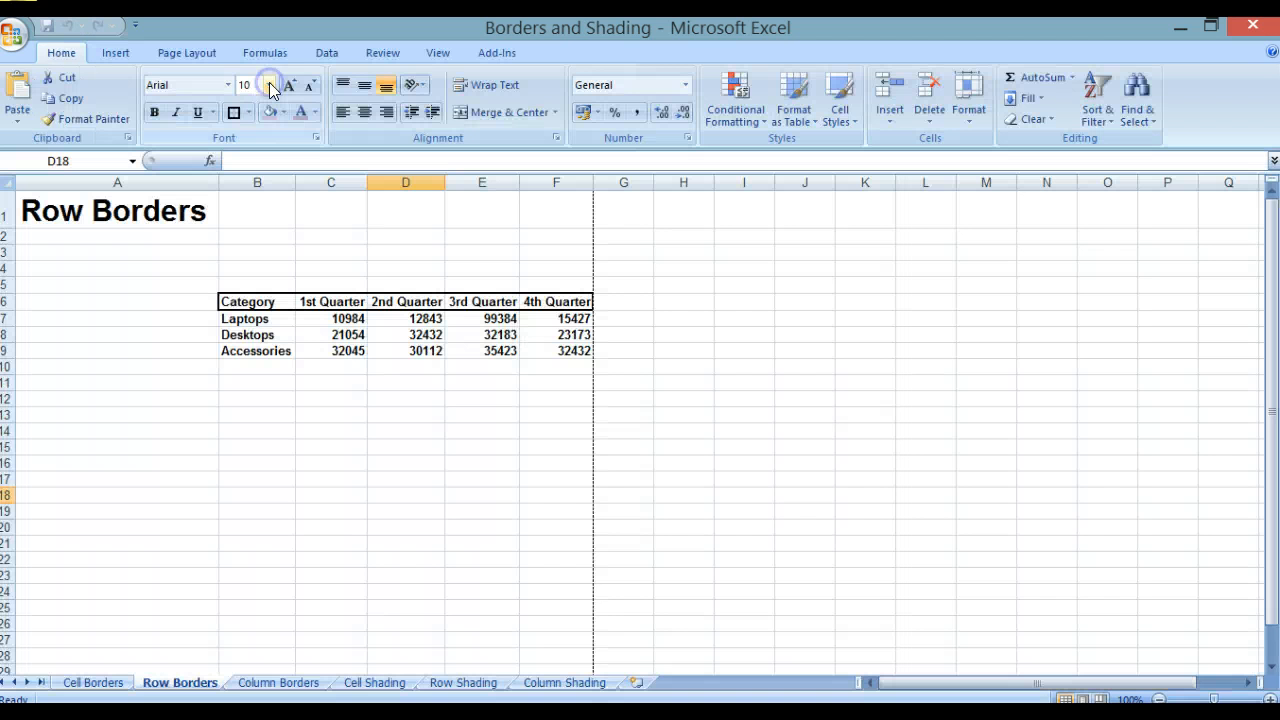
# Step: On the Column Borders sheet, apply a thick box border around the category column B6:B9
pyautogui.click(285, 683)
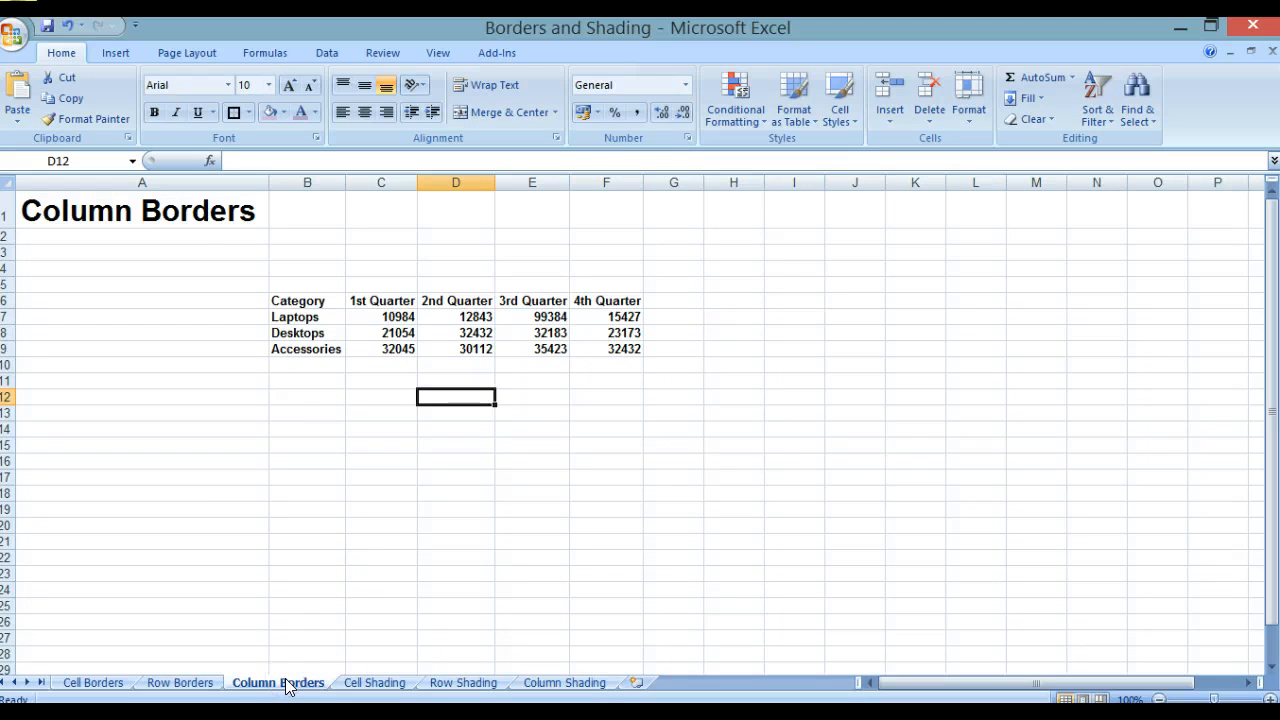
pyautogui.click(311, 298)
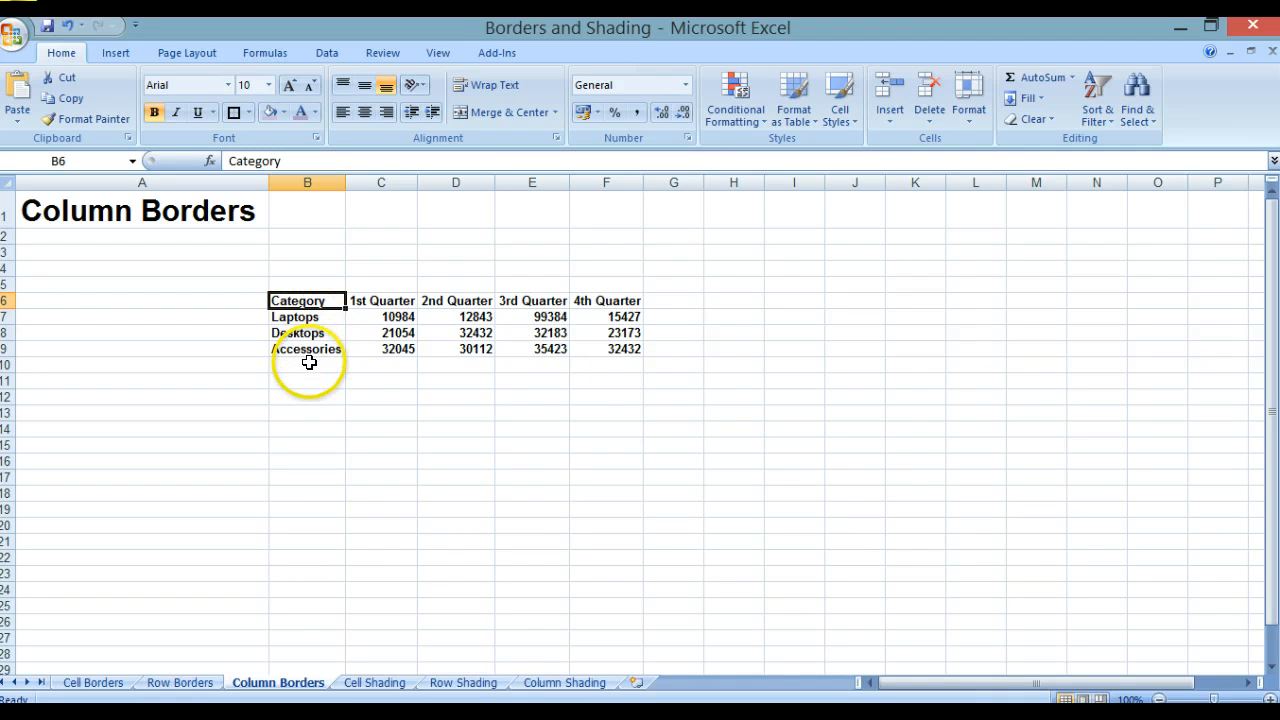
pyautogui.moveTo(306, 355); pyautogui.dragTo(308, 356)
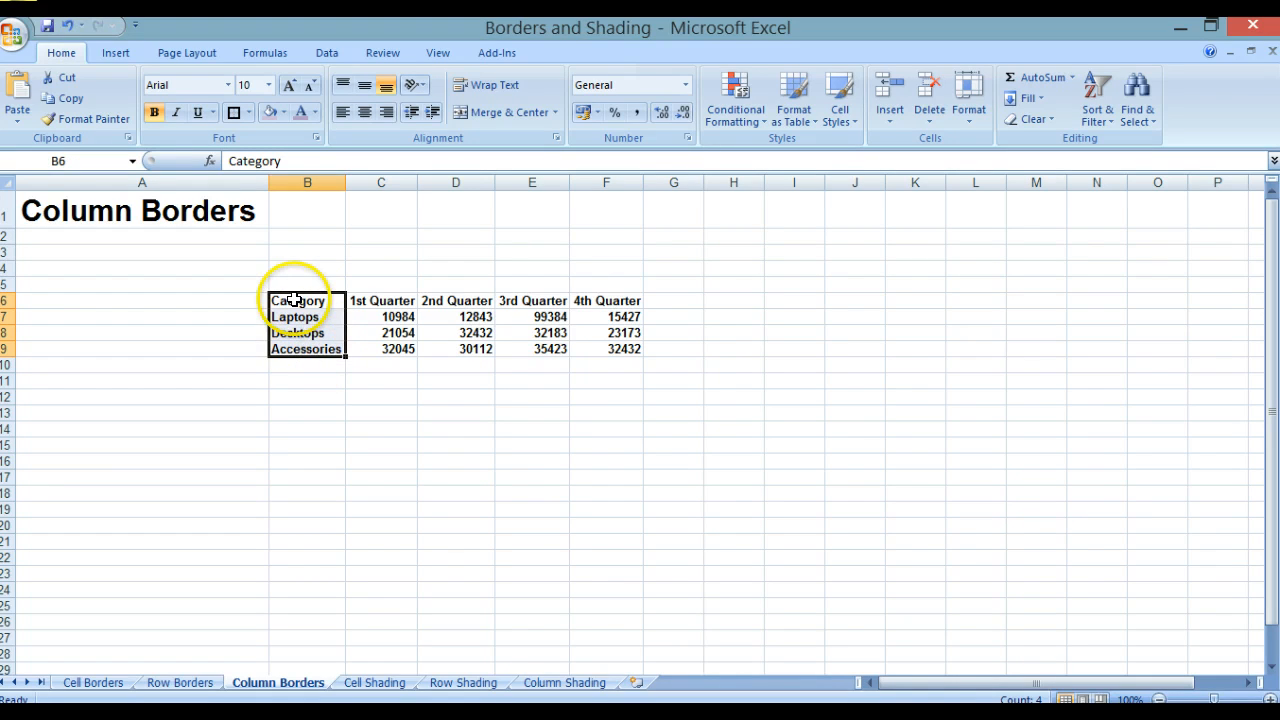
pyautogui.click(233, 111)
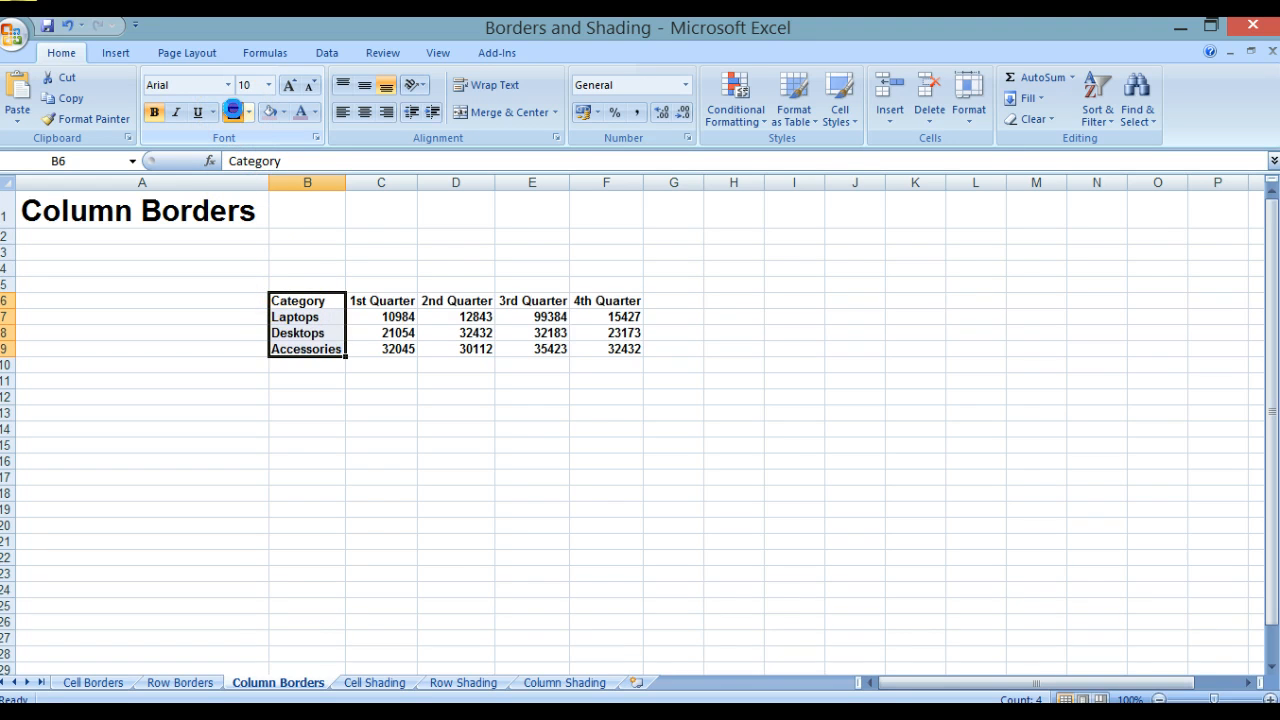
pyautogui.click(311, 416)
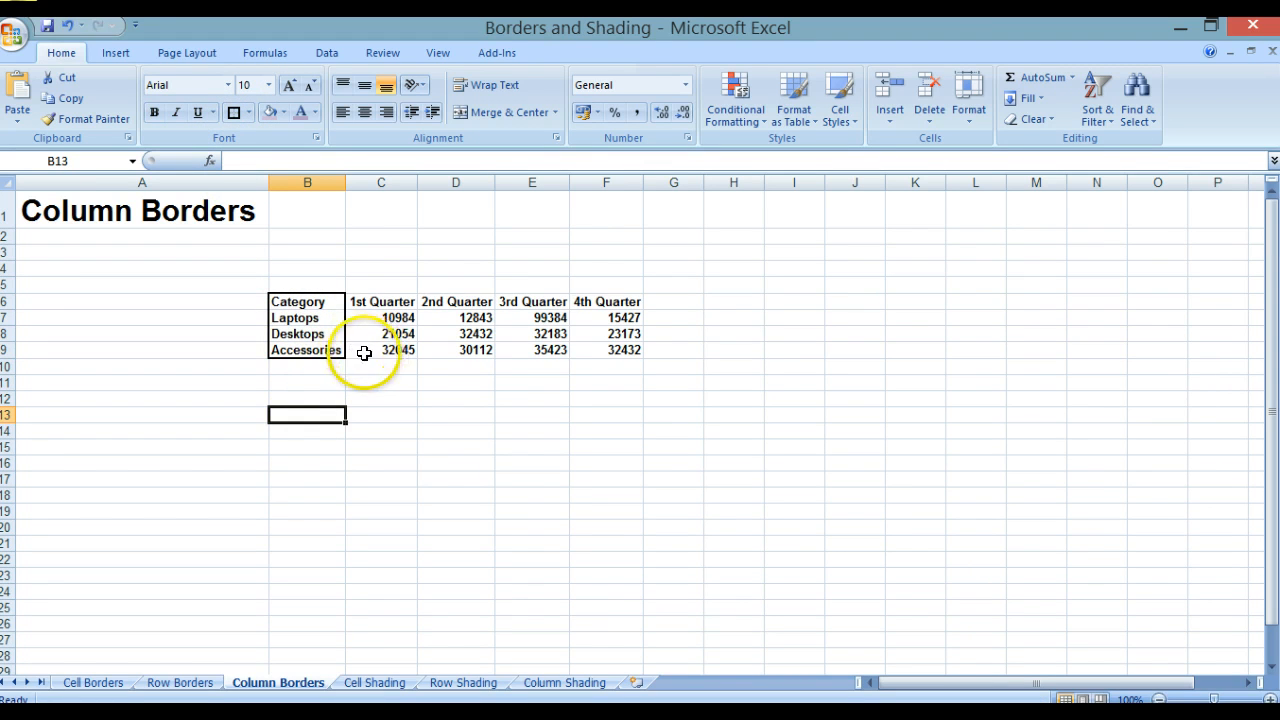
# Step: Check the Column Borders sheet in Print Preview, then close the preview
pyautogui.click(22, 47)
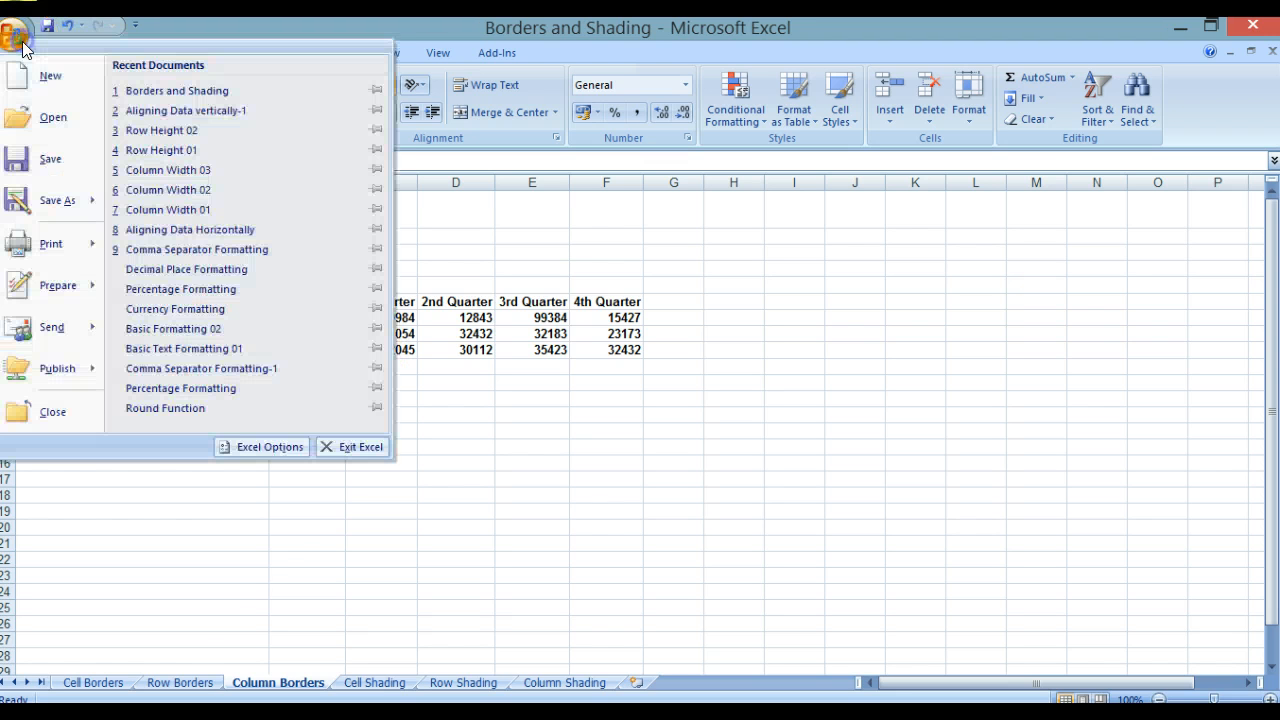
pyautogui.moveTo(75, 247)
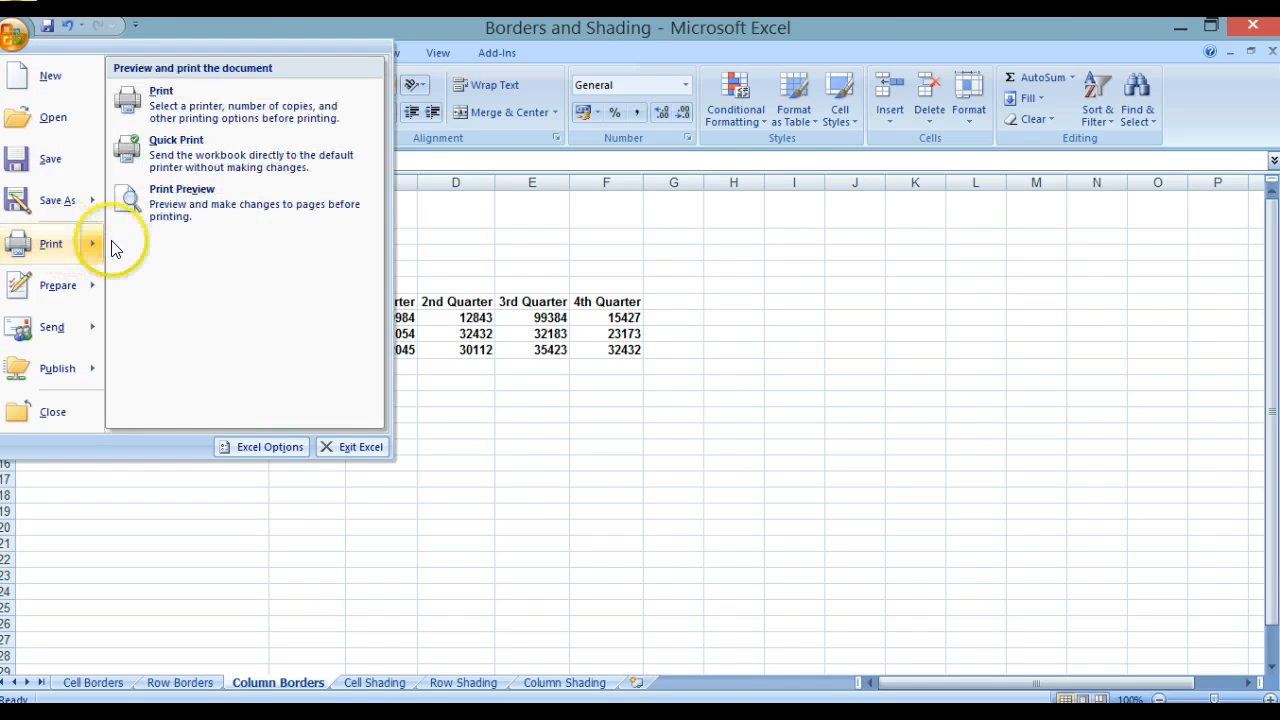
pyautogui.click(171, 206)
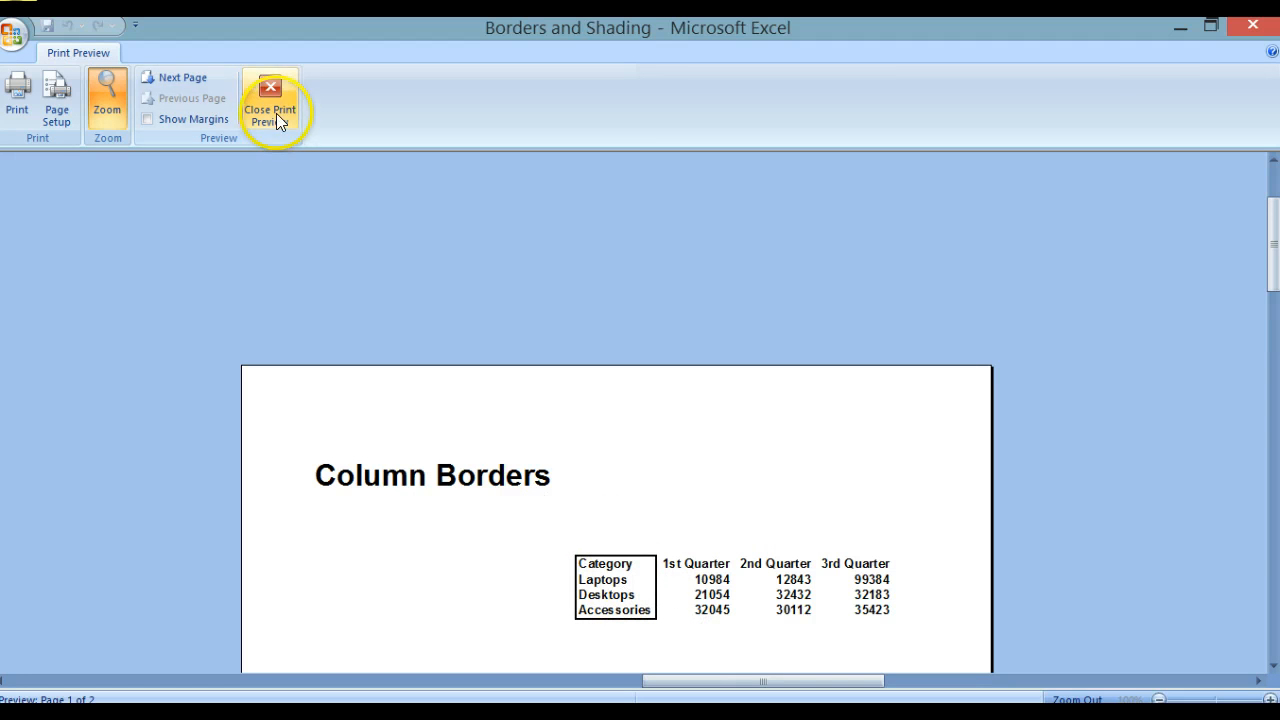
pyautogui.click(265, 90)
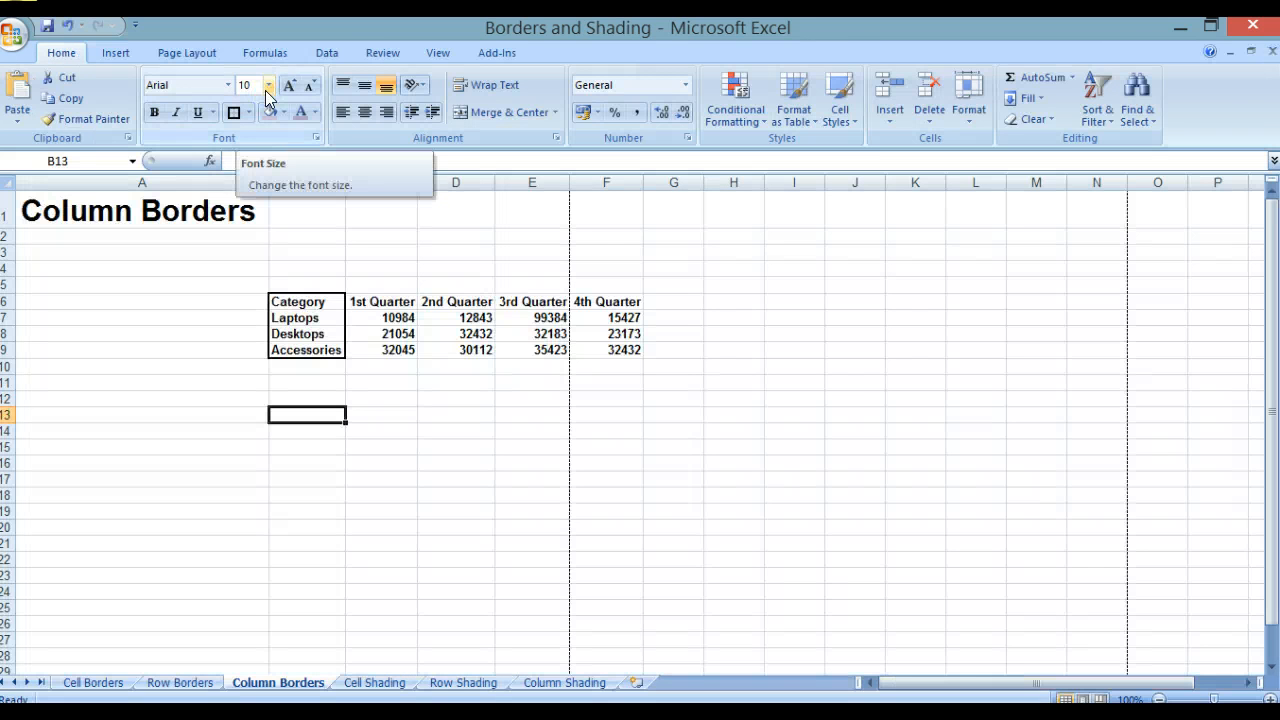
pyautogui.click(265, 90)
pyautogui.click(265, 90)
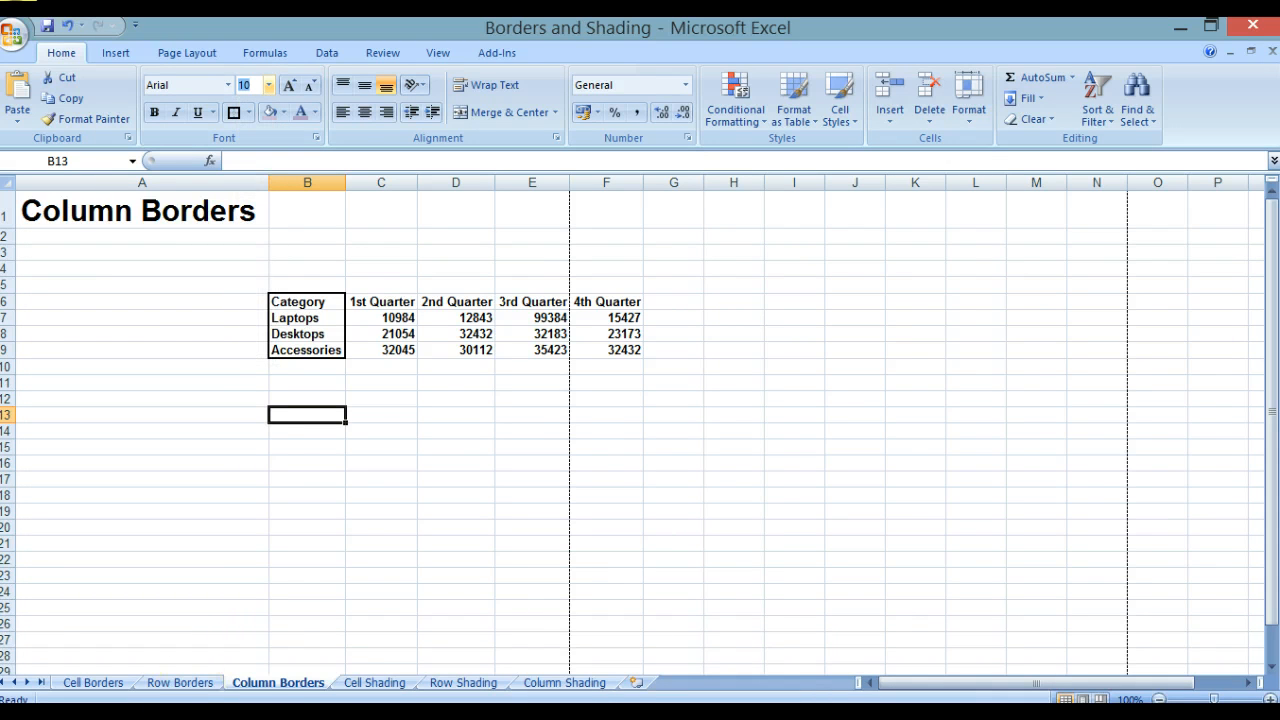
# Step: On the Cell Shading sheet, fill the Category cell B6 with yellow
pyautogui.click(351, 686)
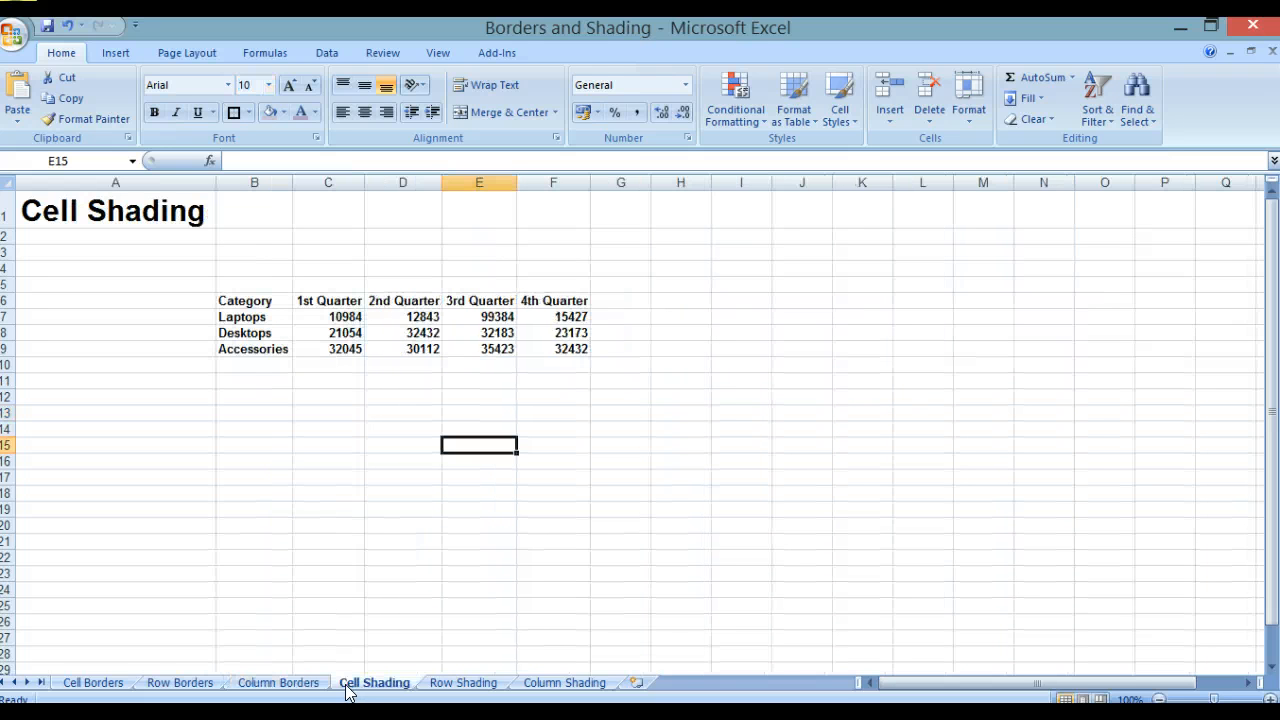
pyautogui.click(237, 300)
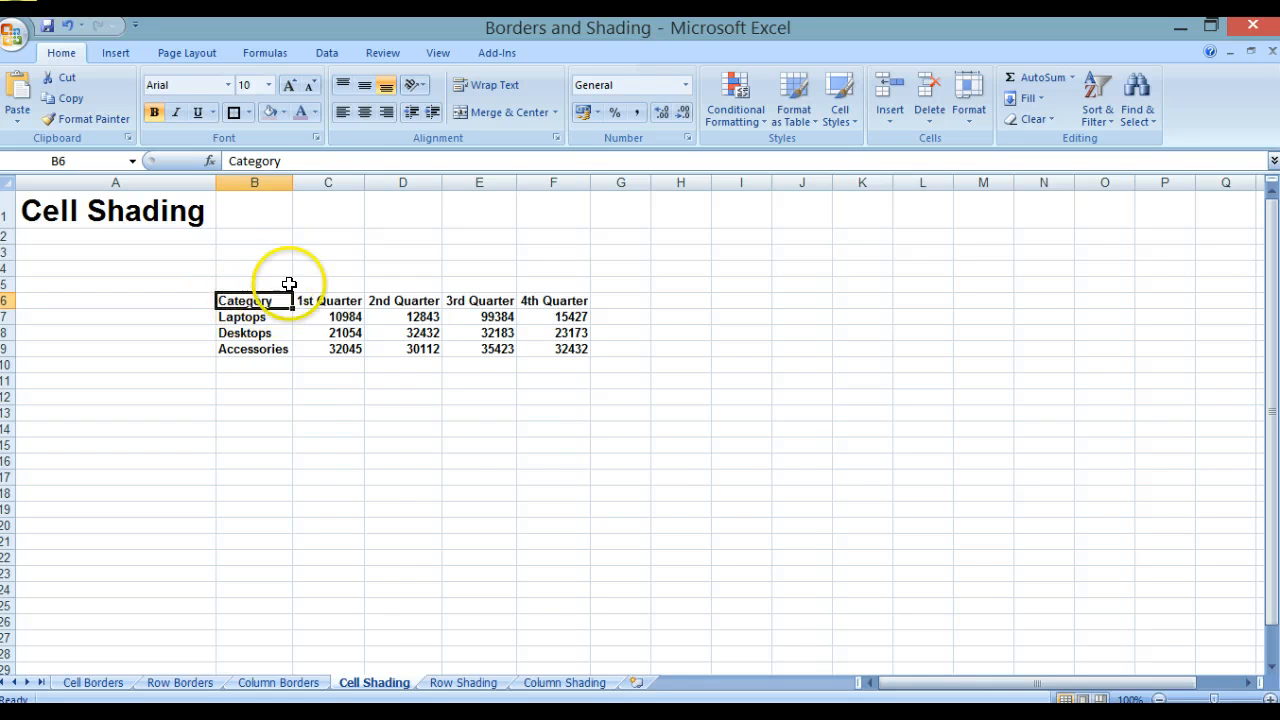
pyautogui.click(283, 114)
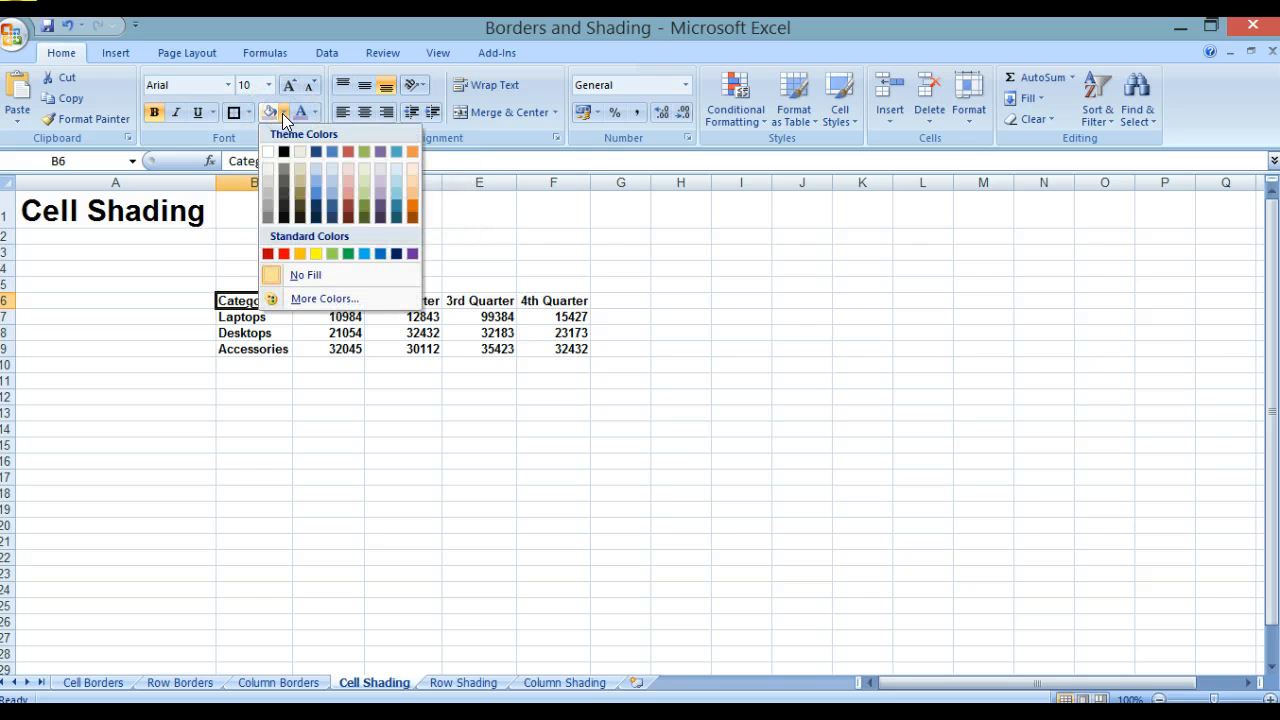
pyautogui.click(316, 252)
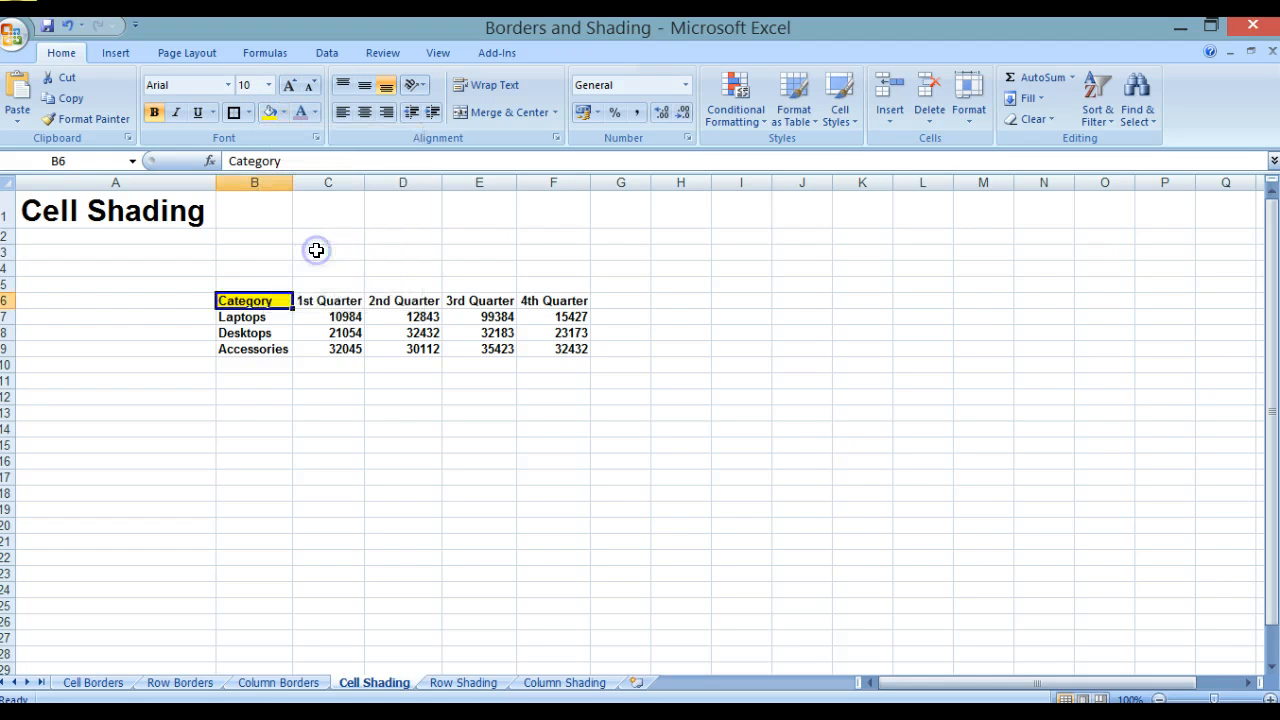
pyautogui.click(314, 382)
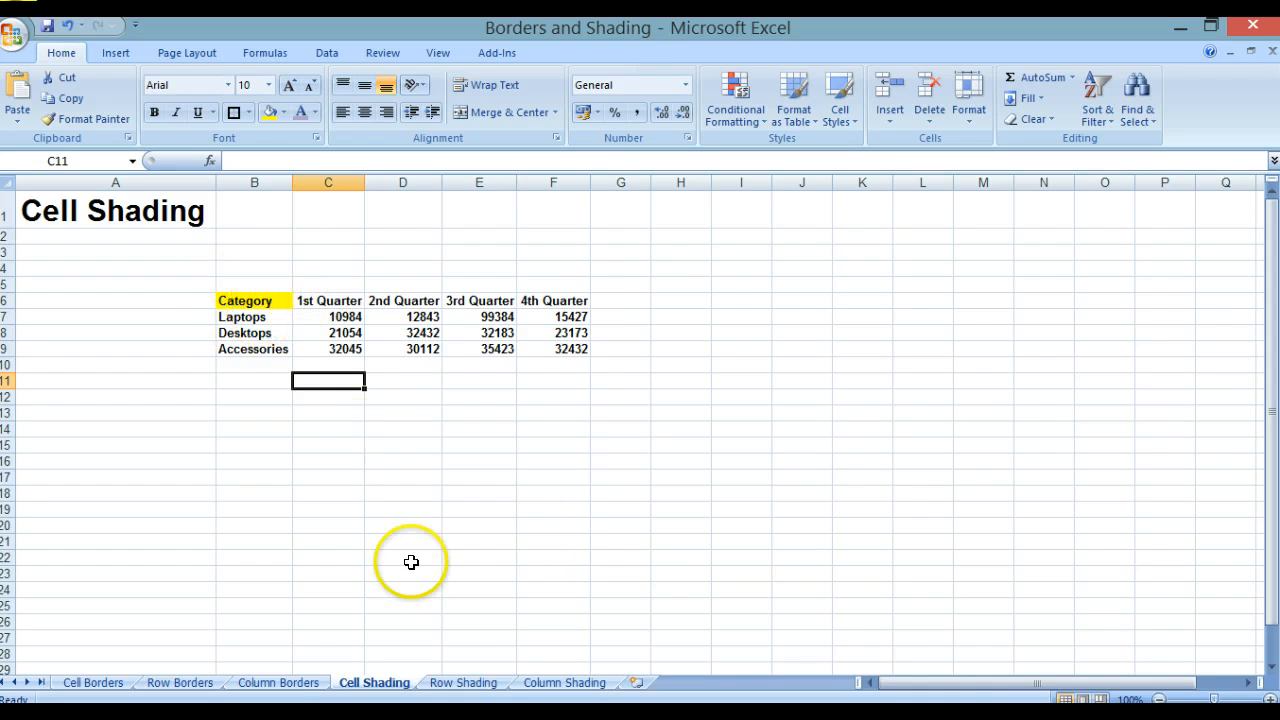
# Step: On the Row Shading sheet, shade the header row B6:F6 with a light blue theme colour
pyautogui.click(464, 683)
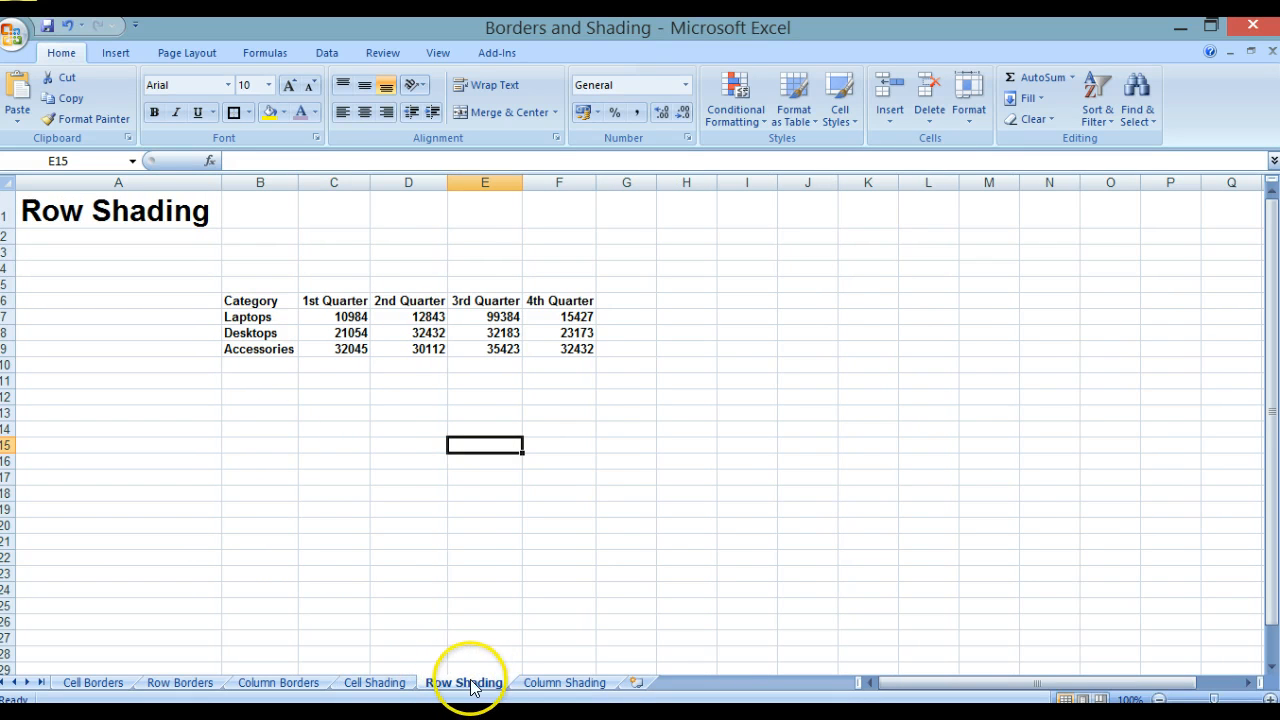
pyautogui.click(252, 301)
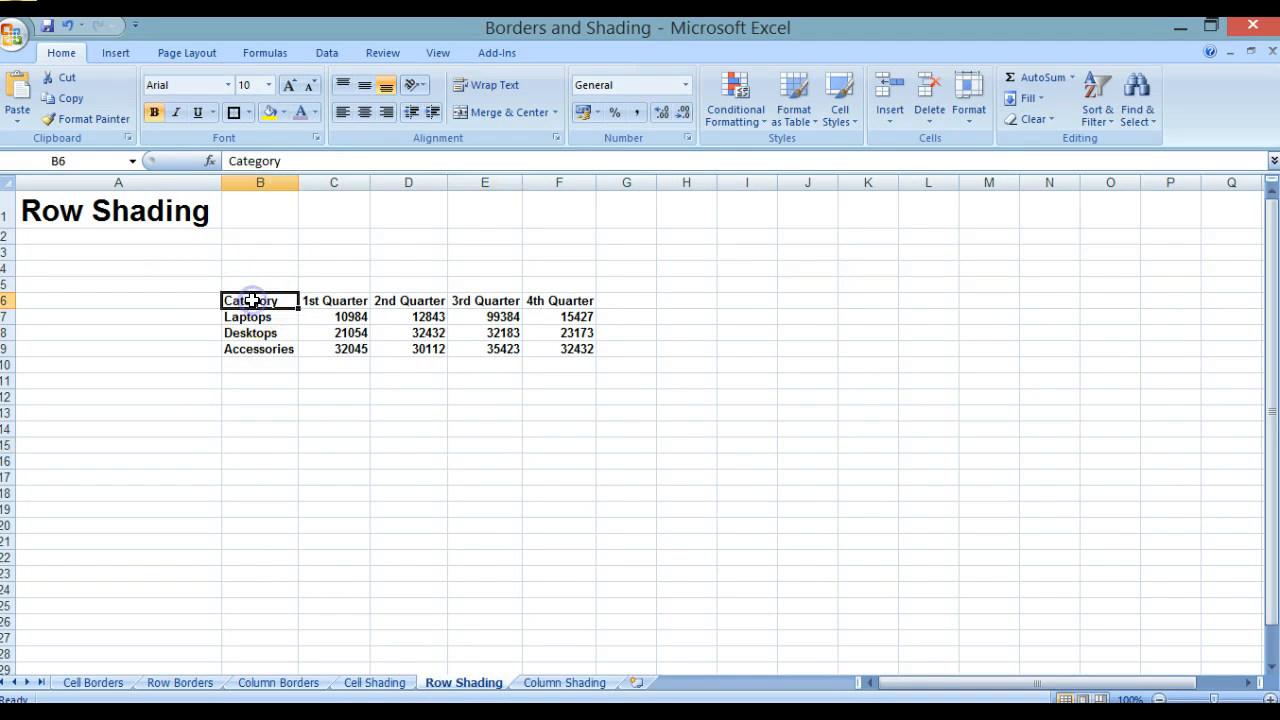
pyautogui.keyDown('shift'); pyautogui.click(580, 297); pyautogui.keyUp('shift')
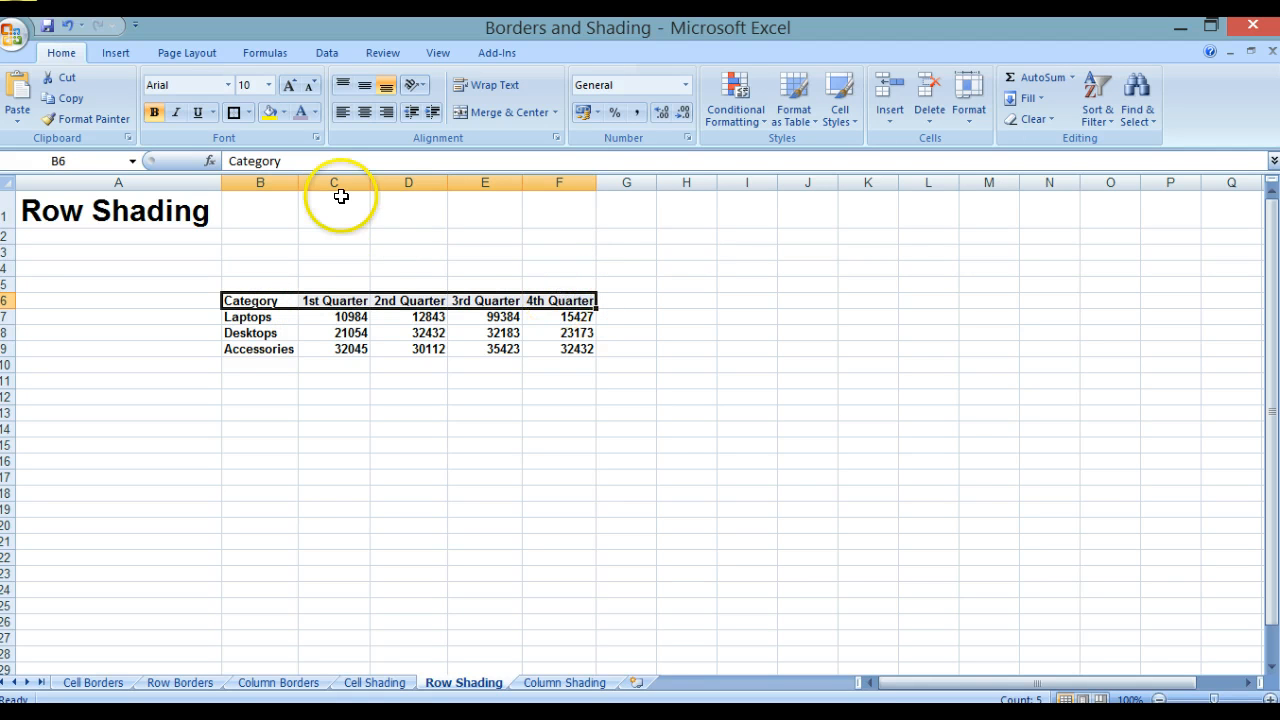
pyautogui.click(284, 113)
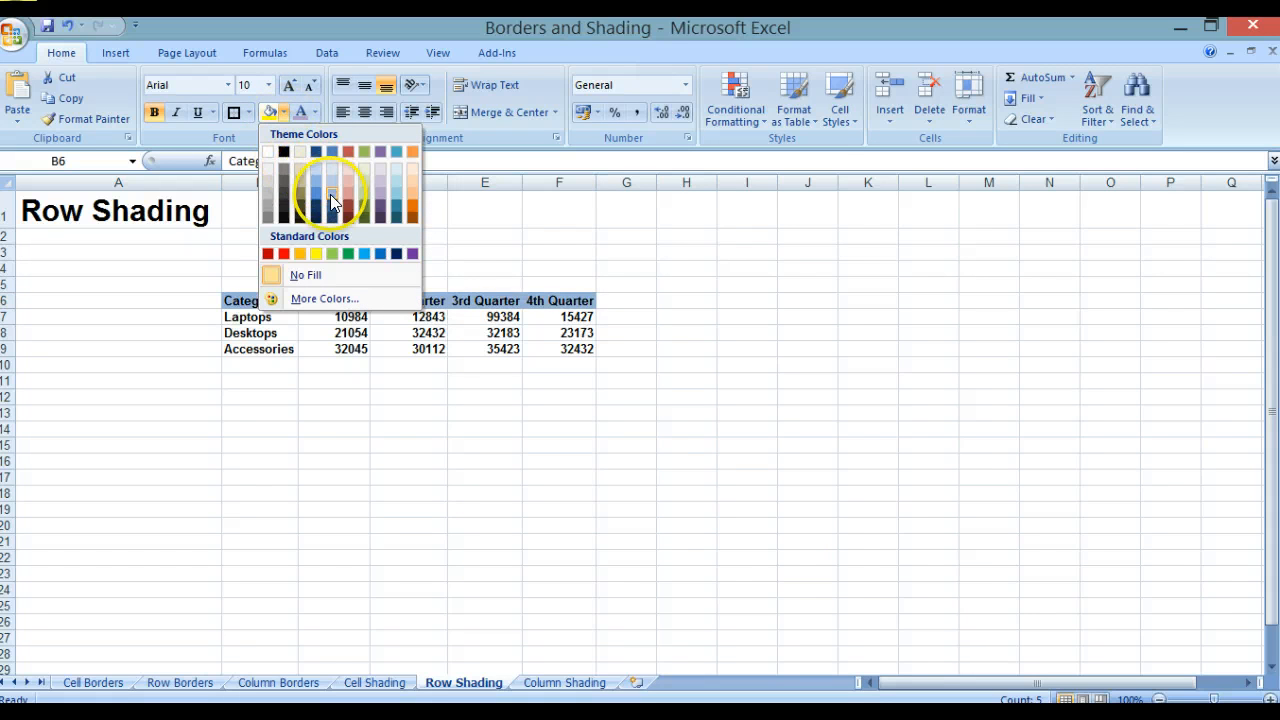
pyautogui.click(394, 169)
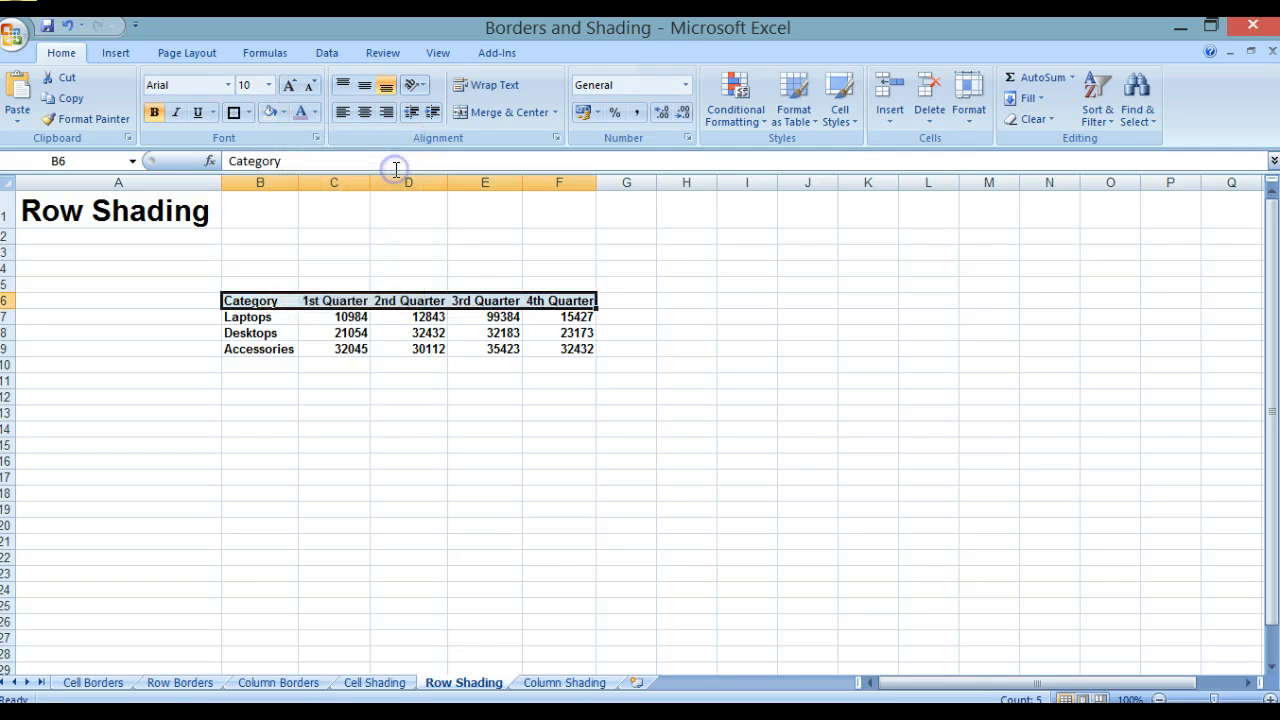
pyautogui.click(410, 413)
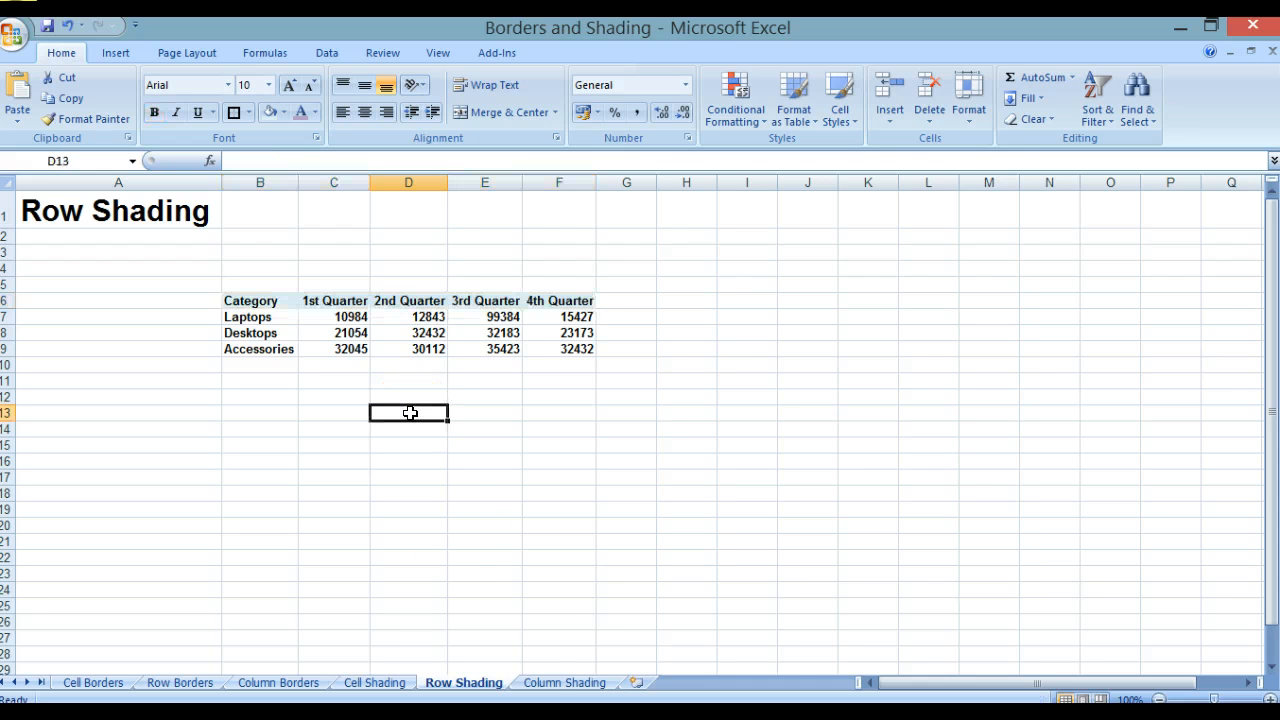
# Step: On the Column Shading sheet, shade the category column B6:B9 with a light purple theme colour
pyautogui.click(565, 684)
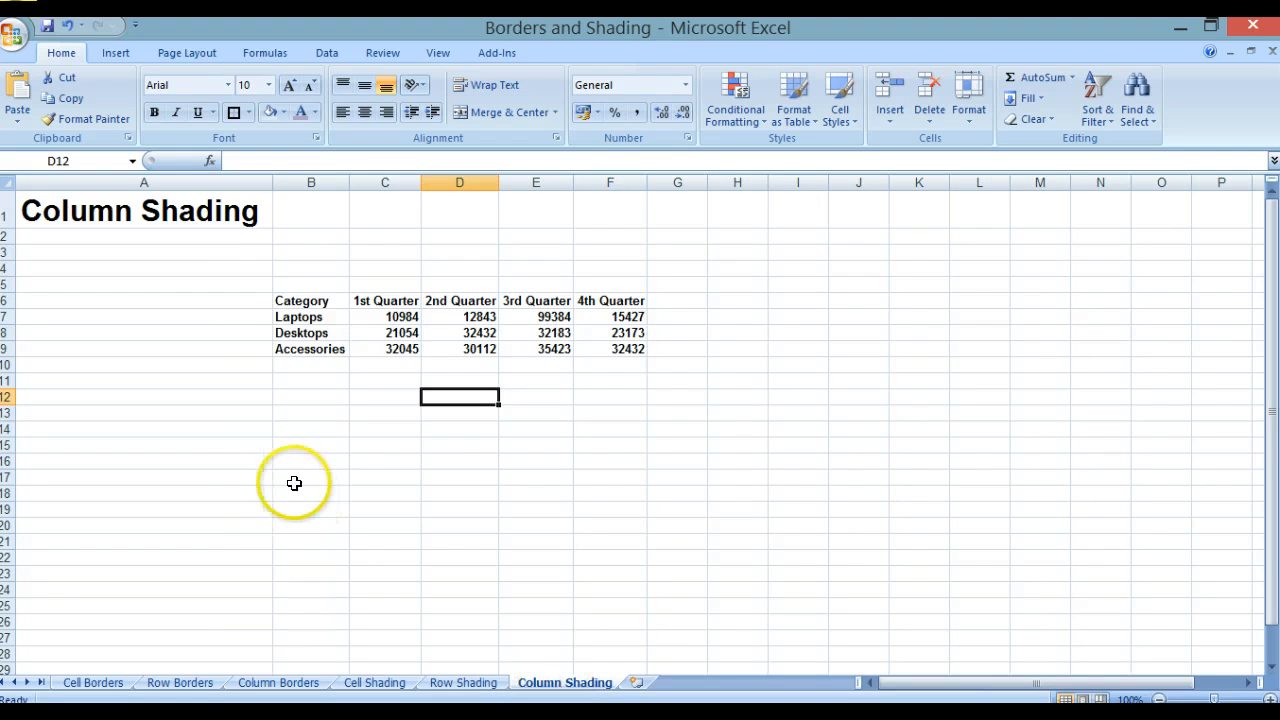
pyautogui.click(287, 300)
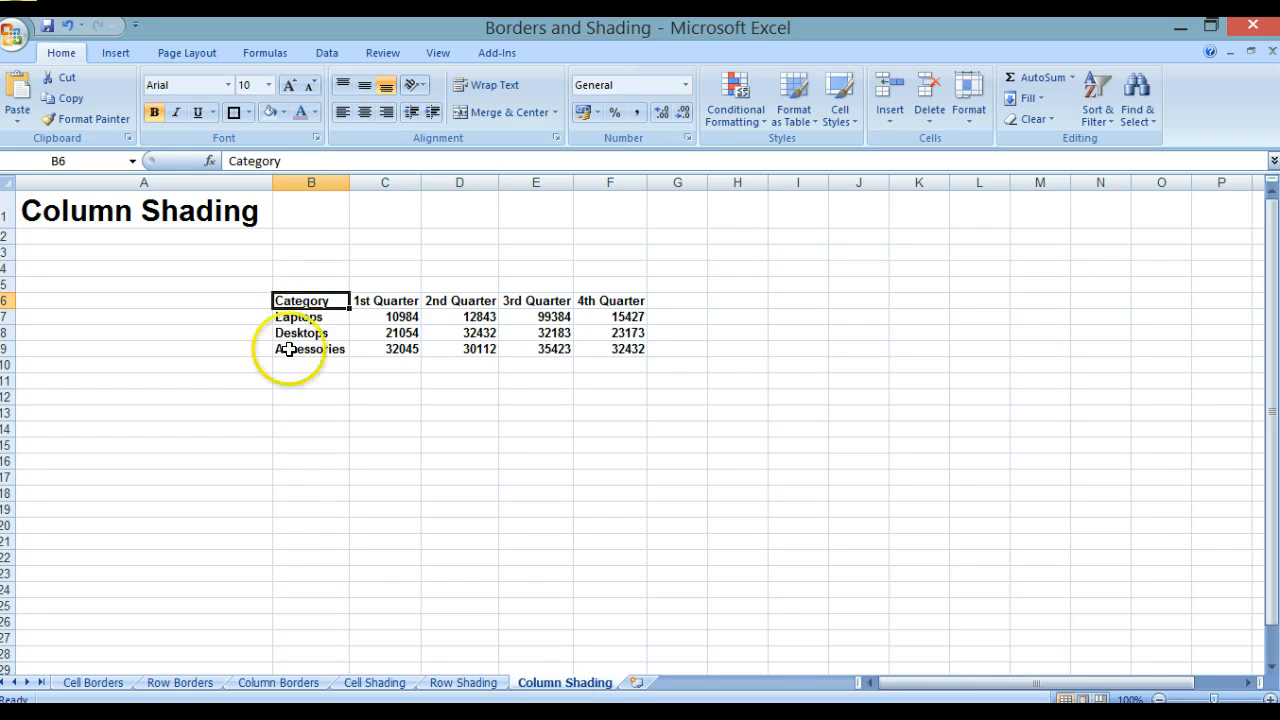
pyautogui.keyDown('shift'); pyautogui.click(289, 348); pyautogui.keyUp('shift')
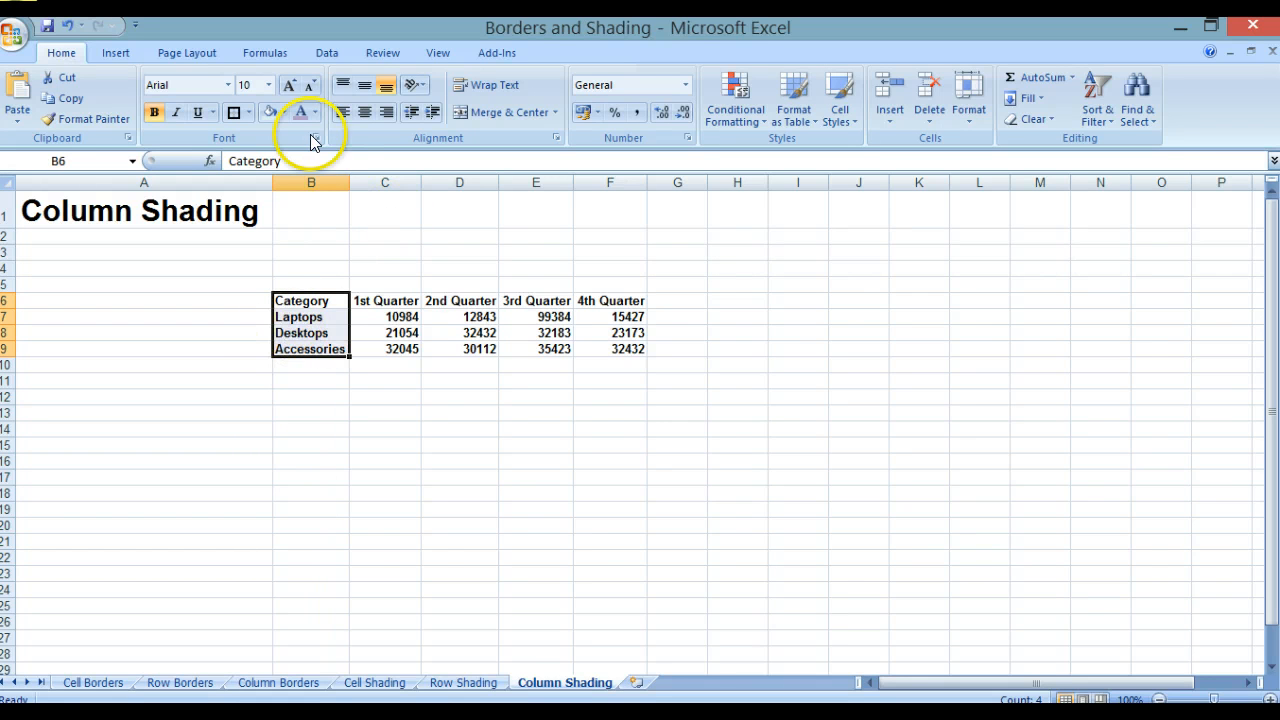
pyautogui.click(285, 111)
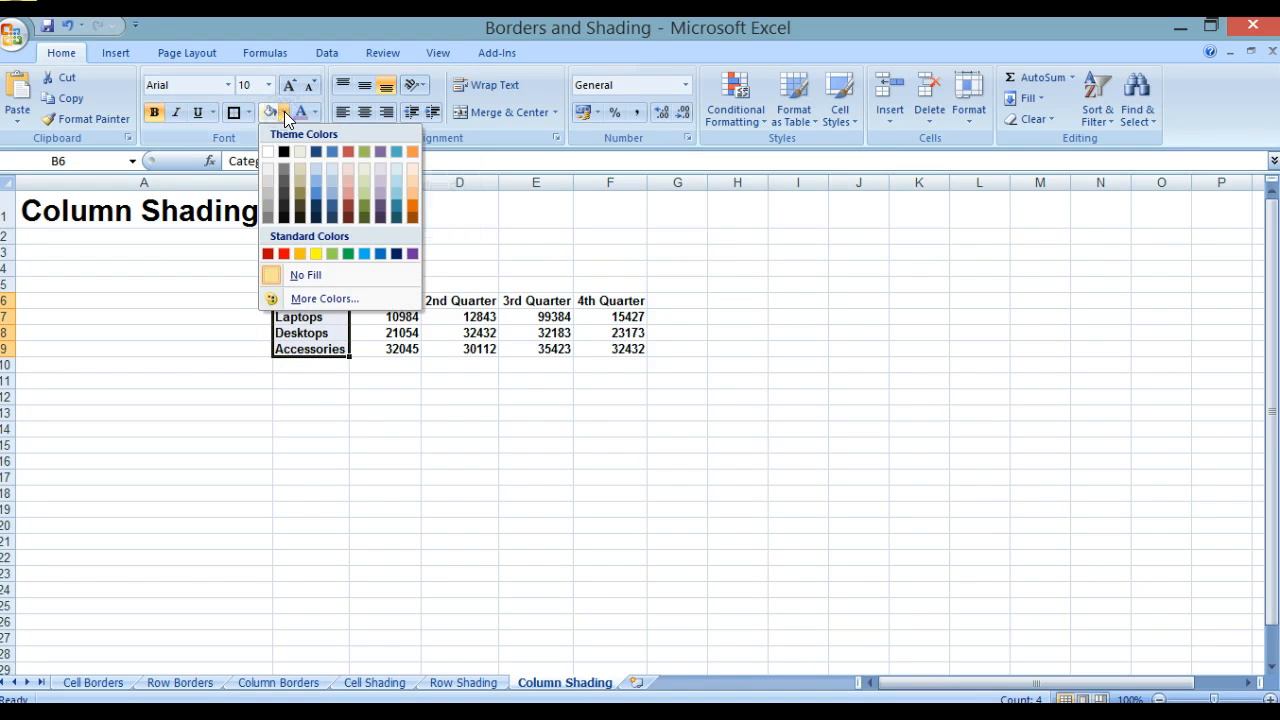
pyautogui.click(380, 191)
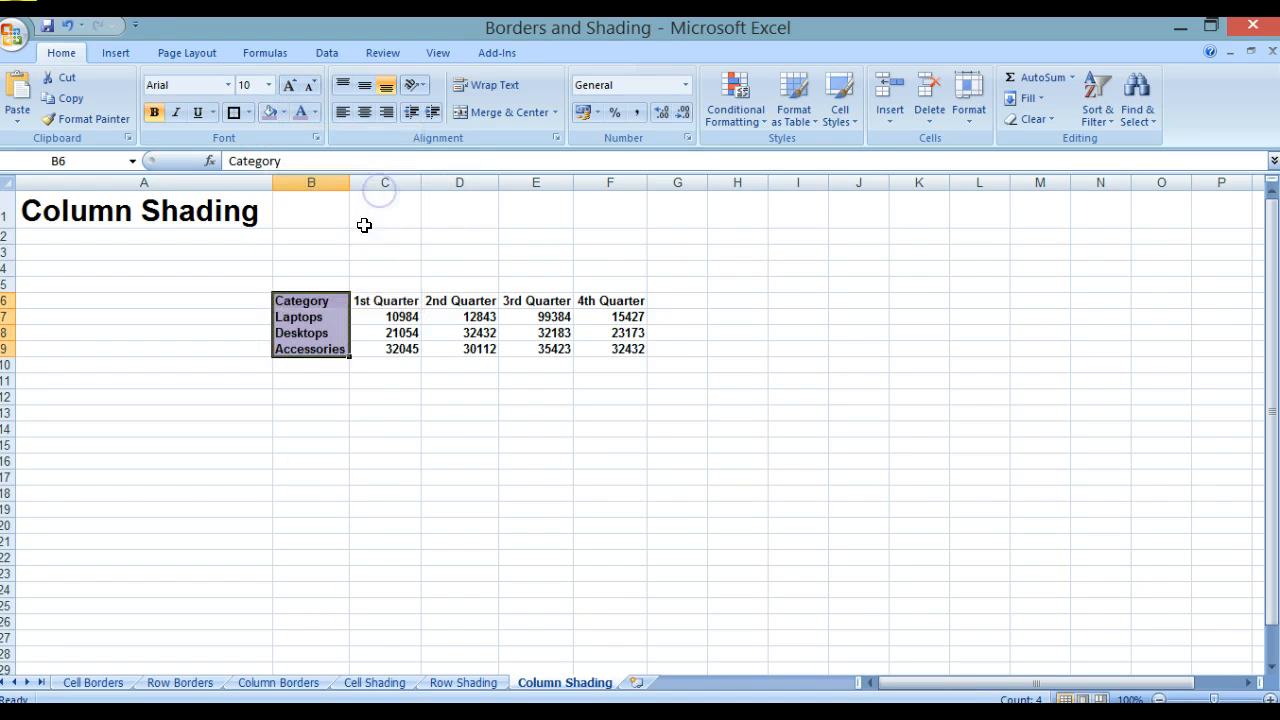
pyautogui.click(361, 390)
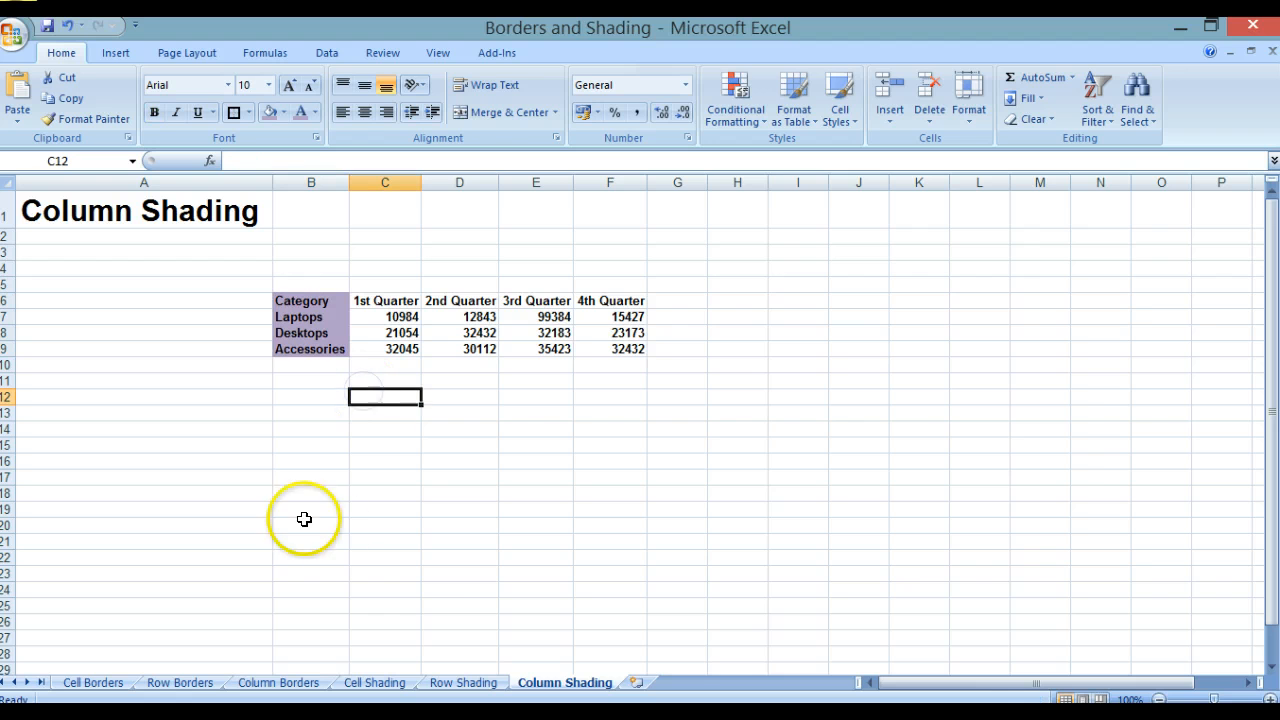
# Step: Review the bordered and shaded tables on each worksheet of the workbook
pyautogui.click(468, 684)
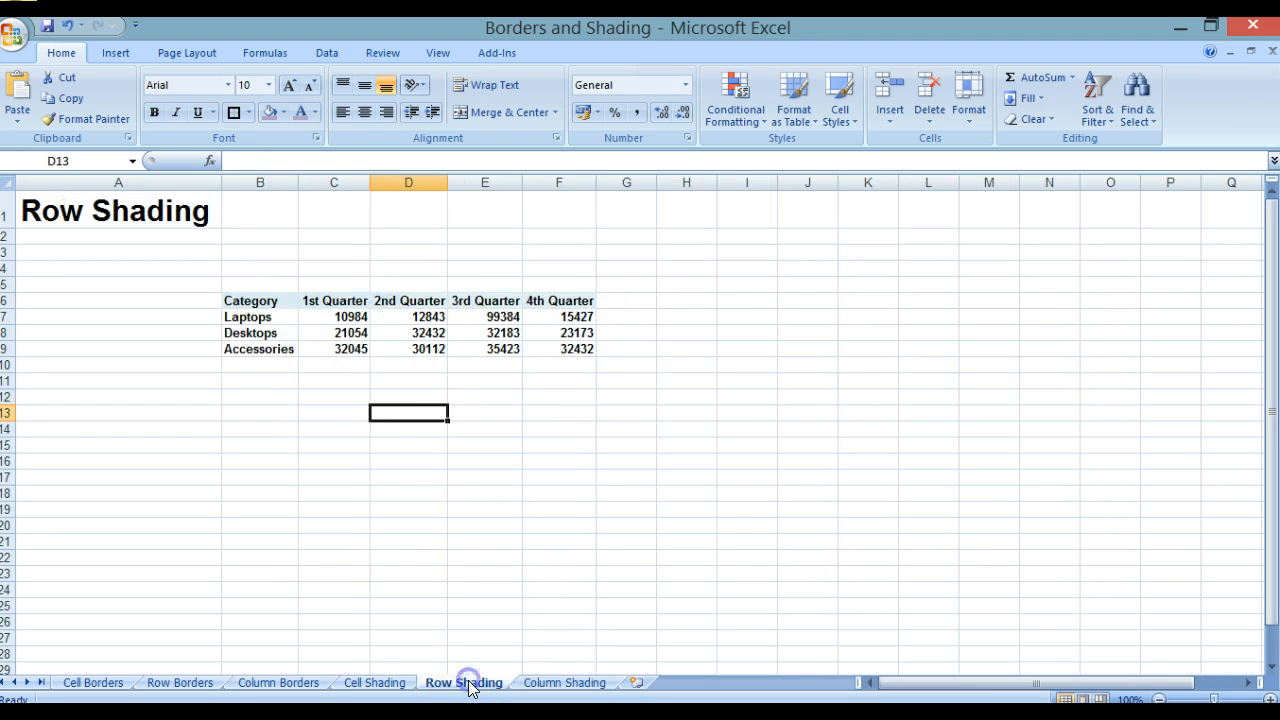
pyautogui.click(390, 684)
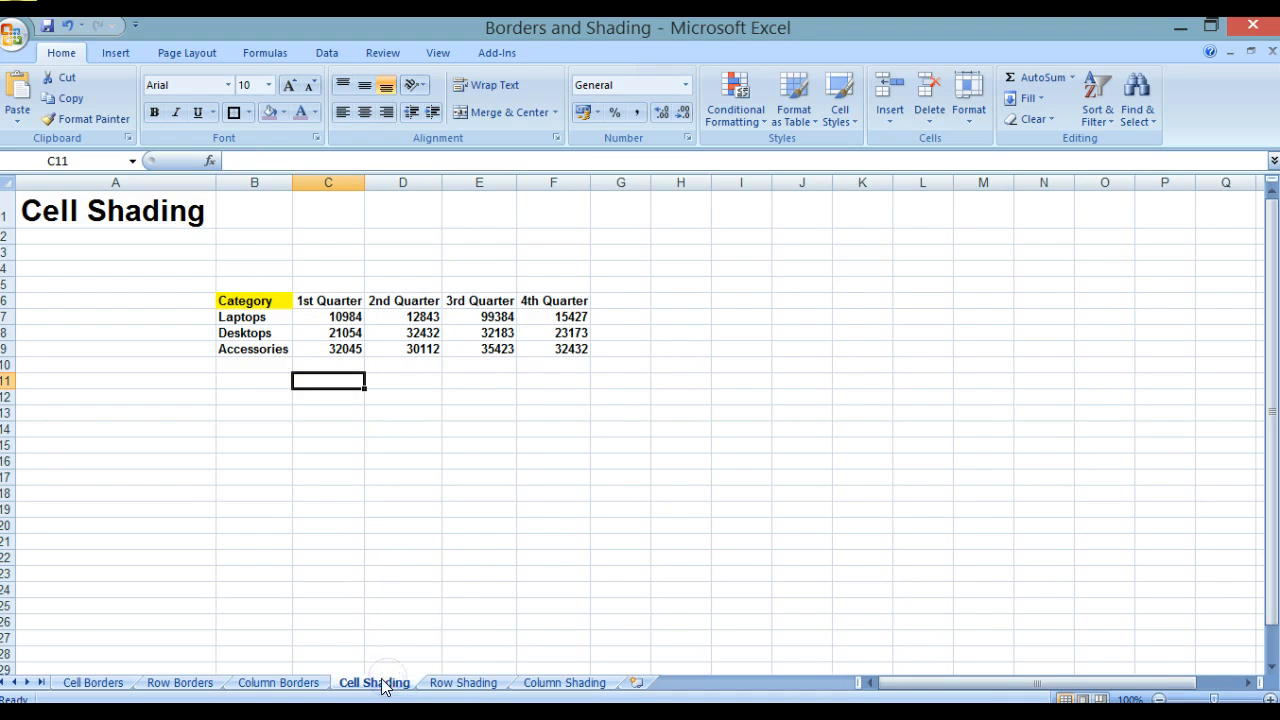
pyautogui.click(300, 683)
pyautogui.click(177, 684)
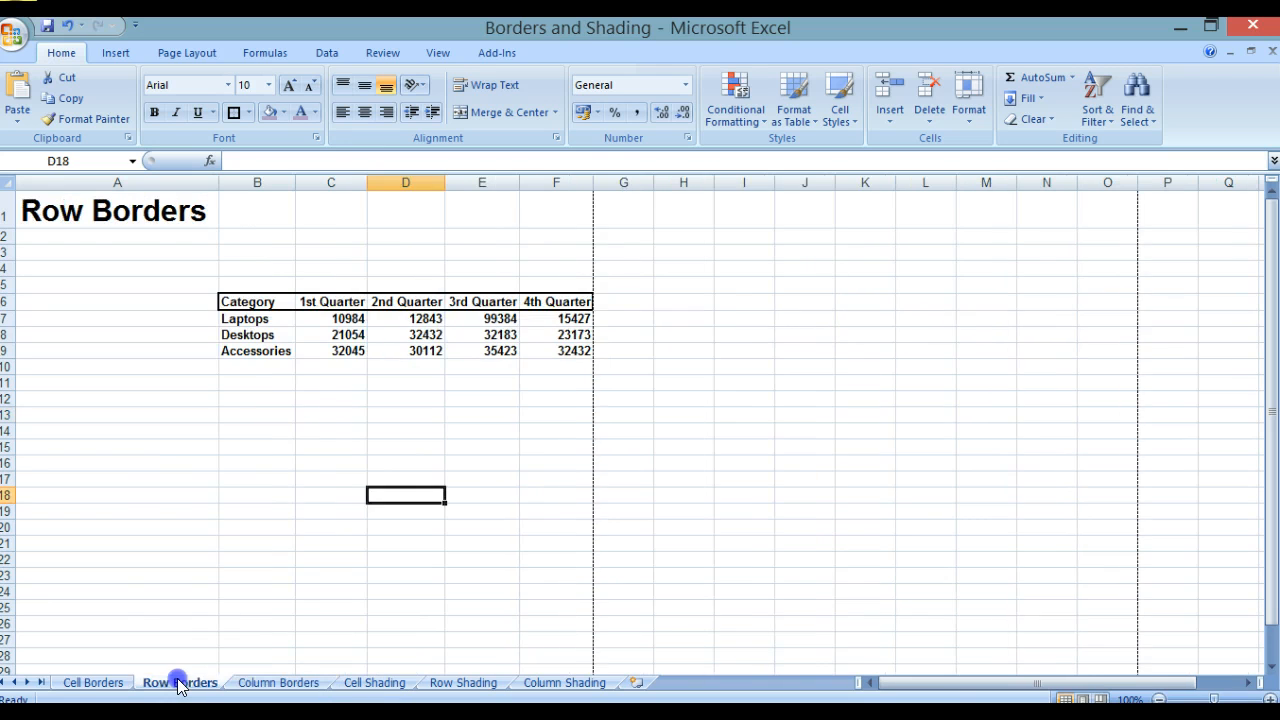
pyautogui.click(92, 684)
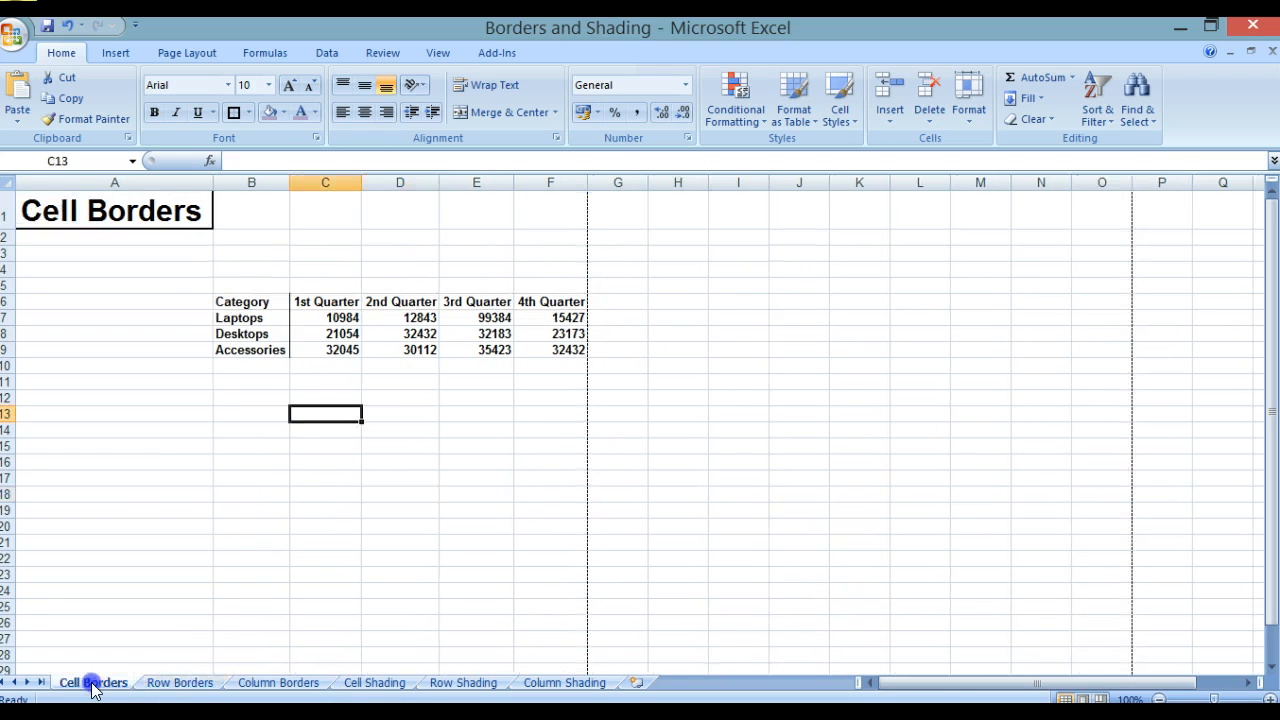
pyautogui.click(472, 684)
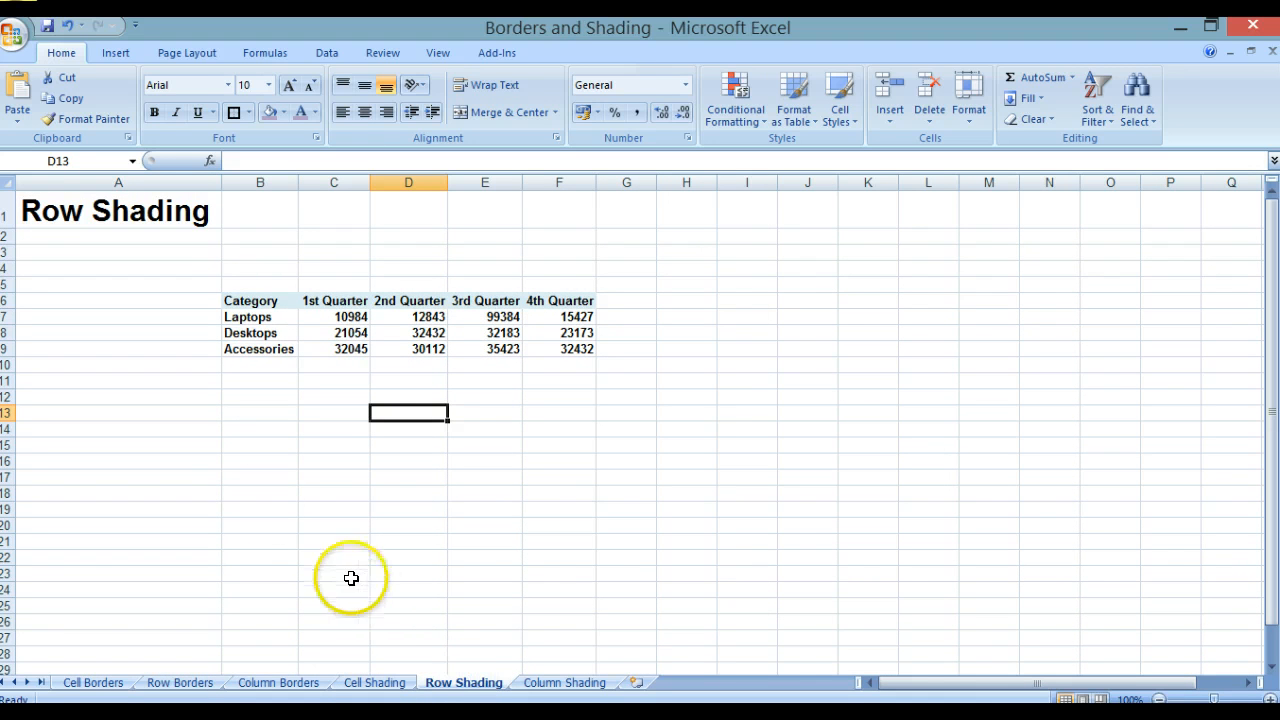
# Step: Save and close the Borders and Shading workbook
pyautogui.click(47, 27)
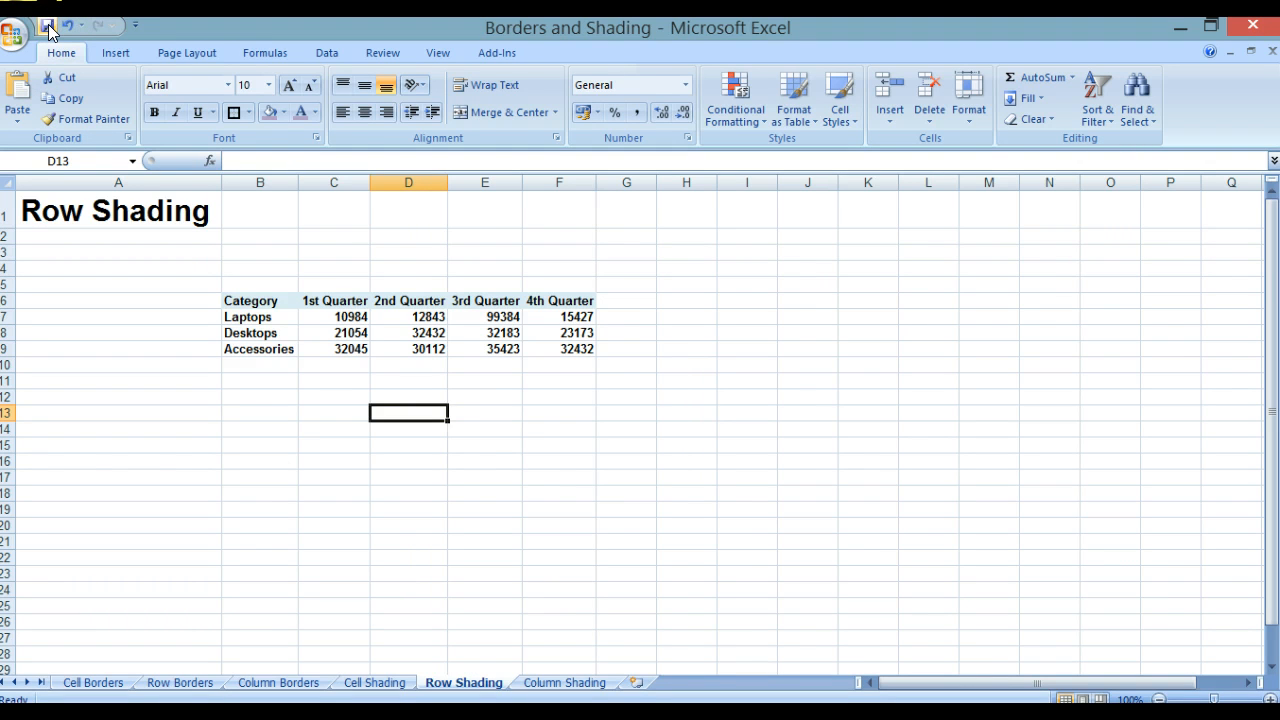
pyautogui.hotkey('ctrl', 'w')
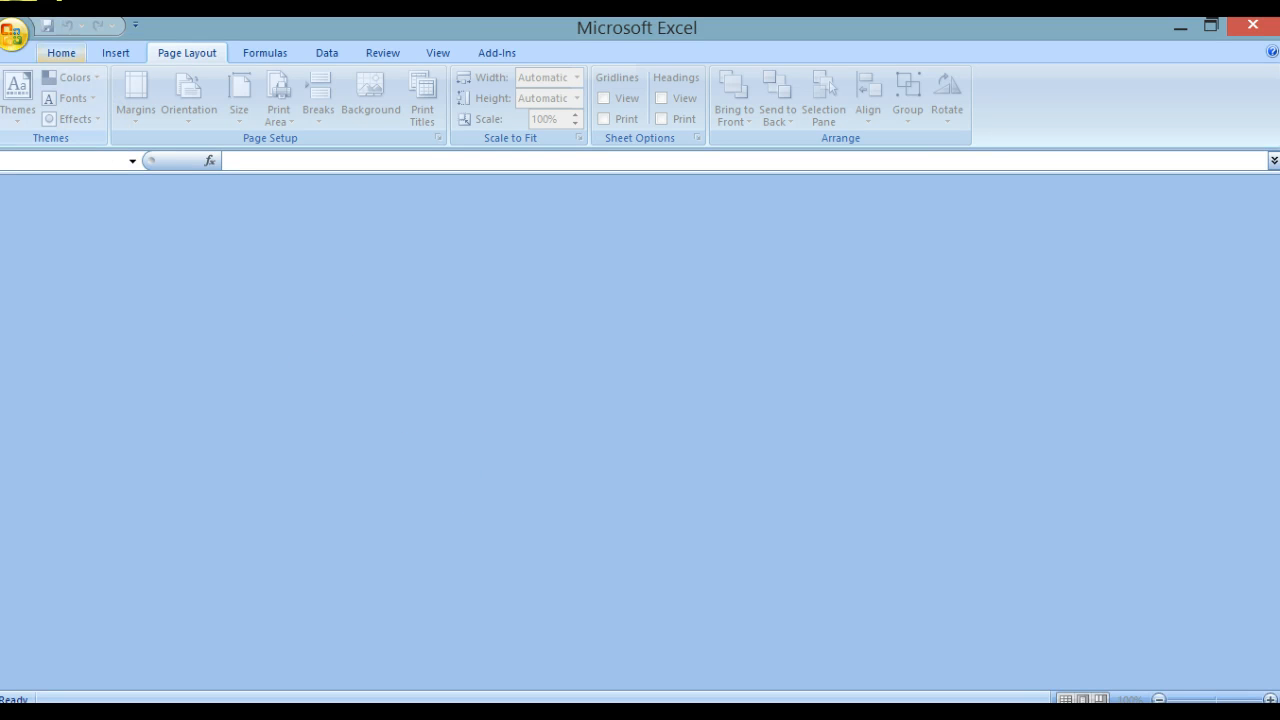
# Step: Open the Aligning Data Horizontally workbook from the recent documents list
pyautogui.click(18, 33)
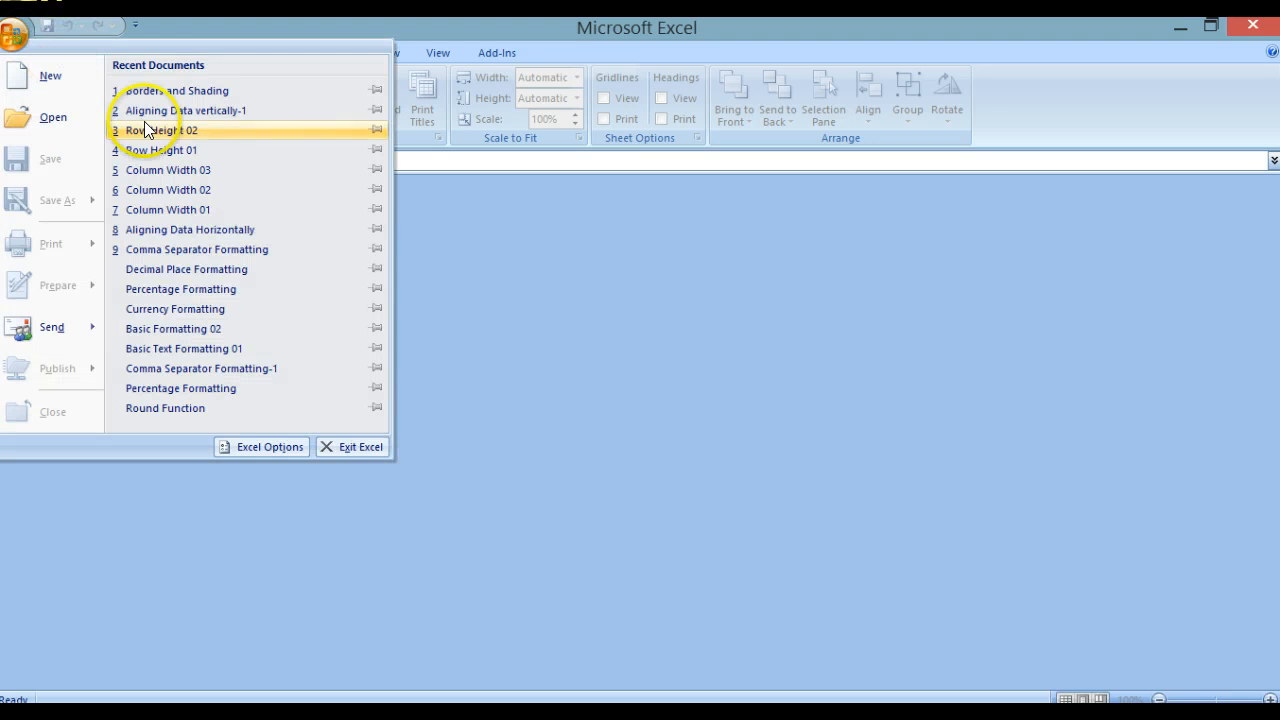
pyautogui.click(195, 233)
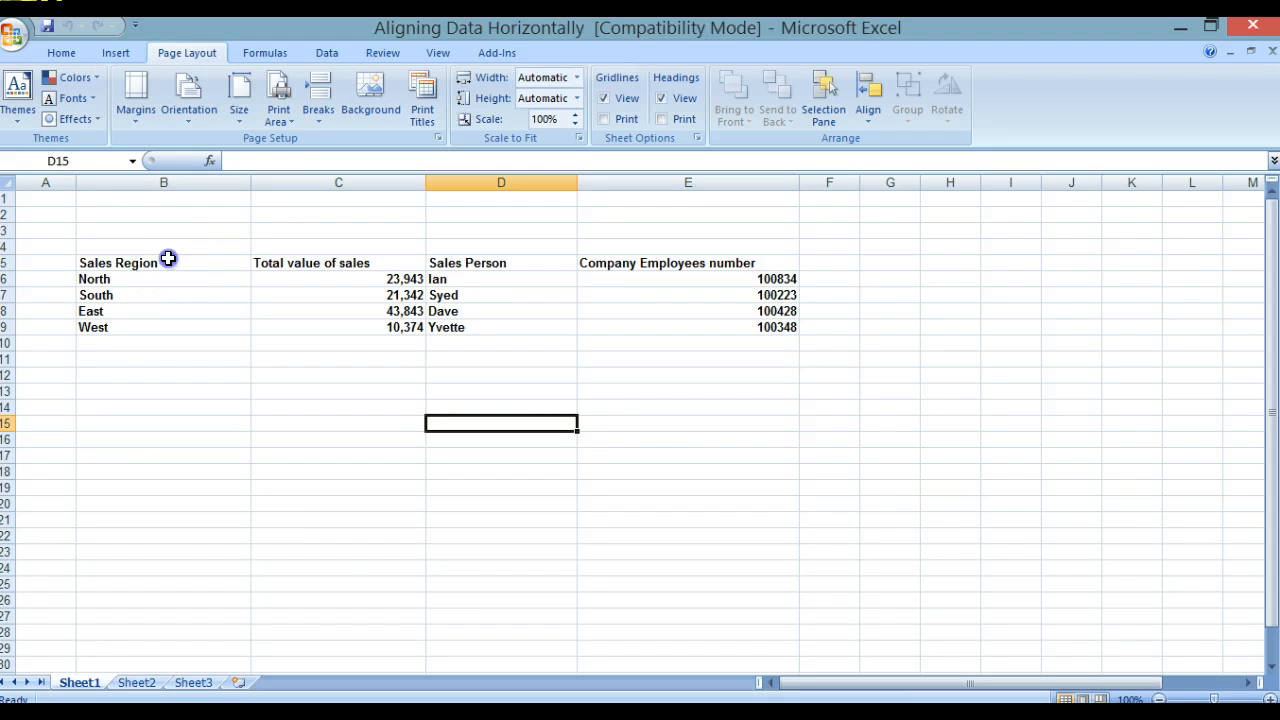
# Step: Center-align the Sales Region column B5:B9
pyautogui.click(168, 259)
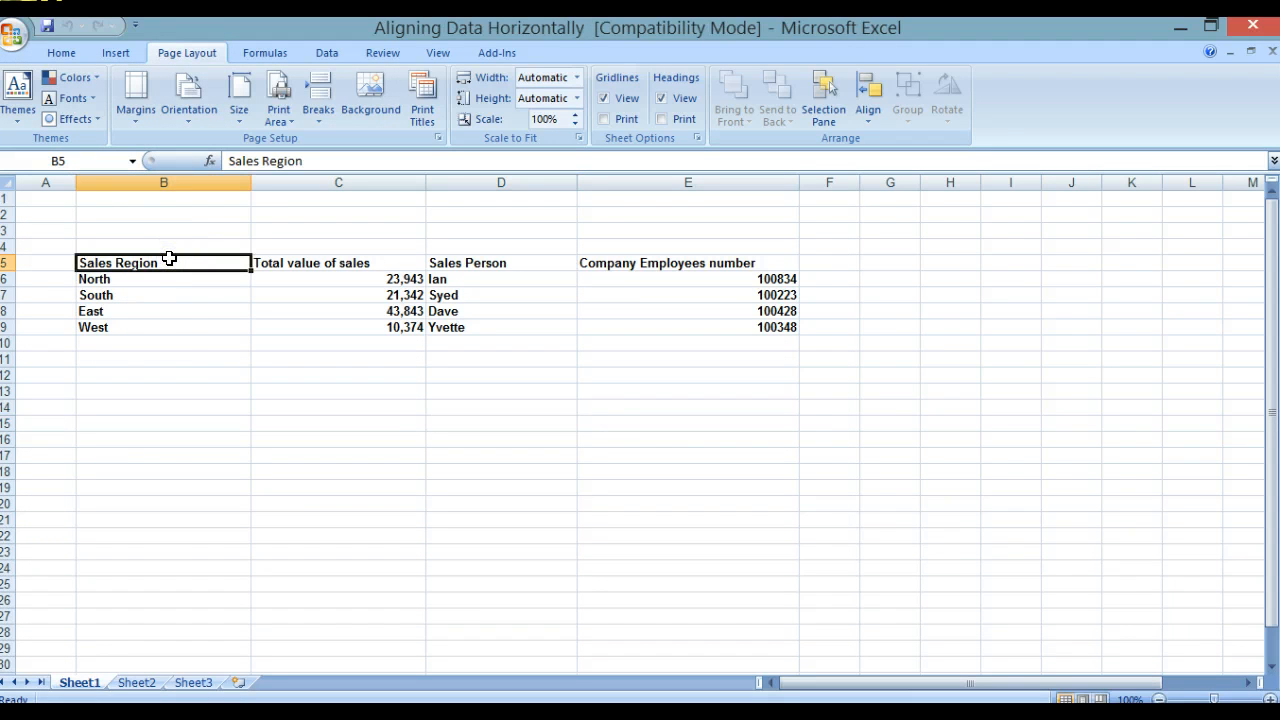
pyautogui.keyDown('shift'); pyautogui.click(164, 327); pyautogui.keyUp('shift')
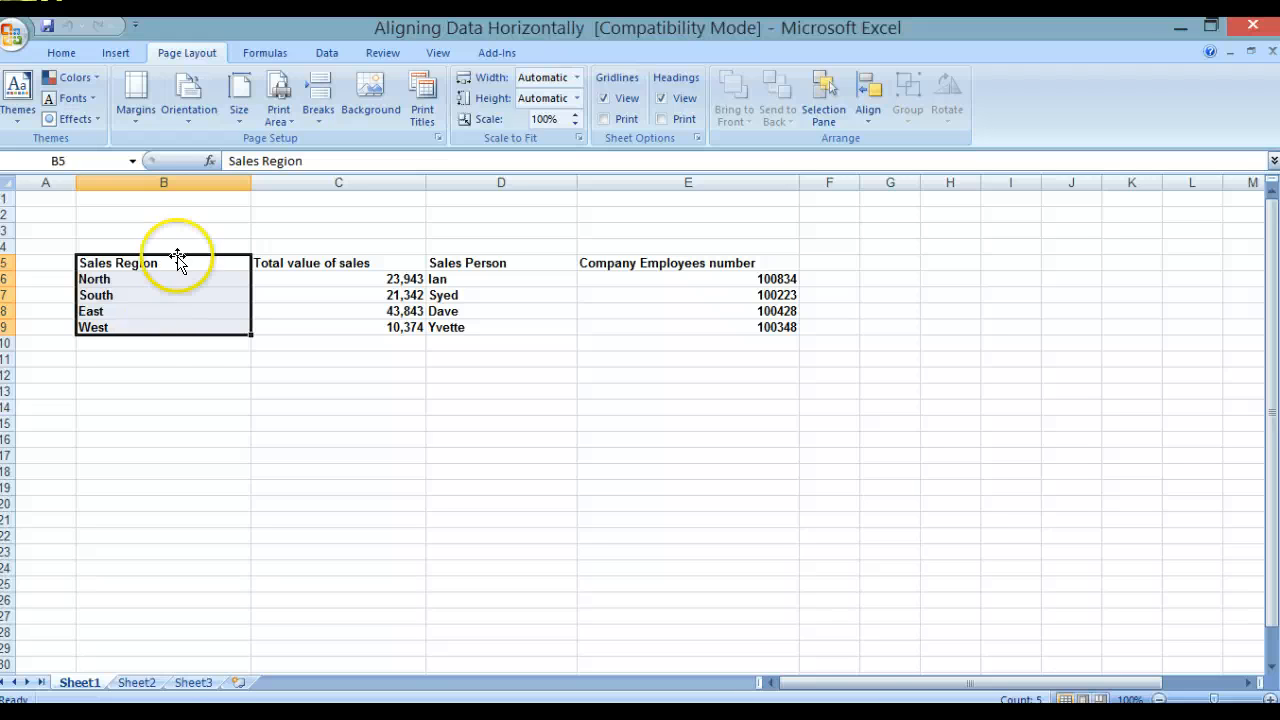
pyautogui.click(70, 54)
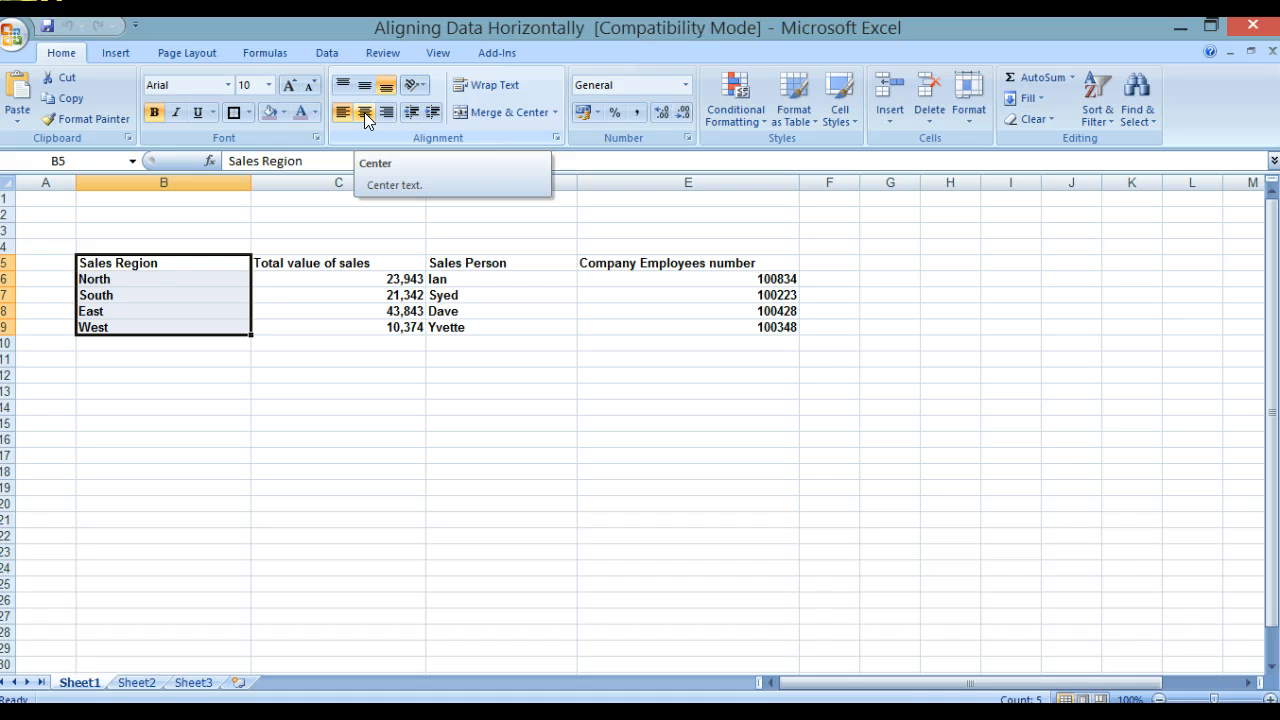
pyautogui.click(364, 112)
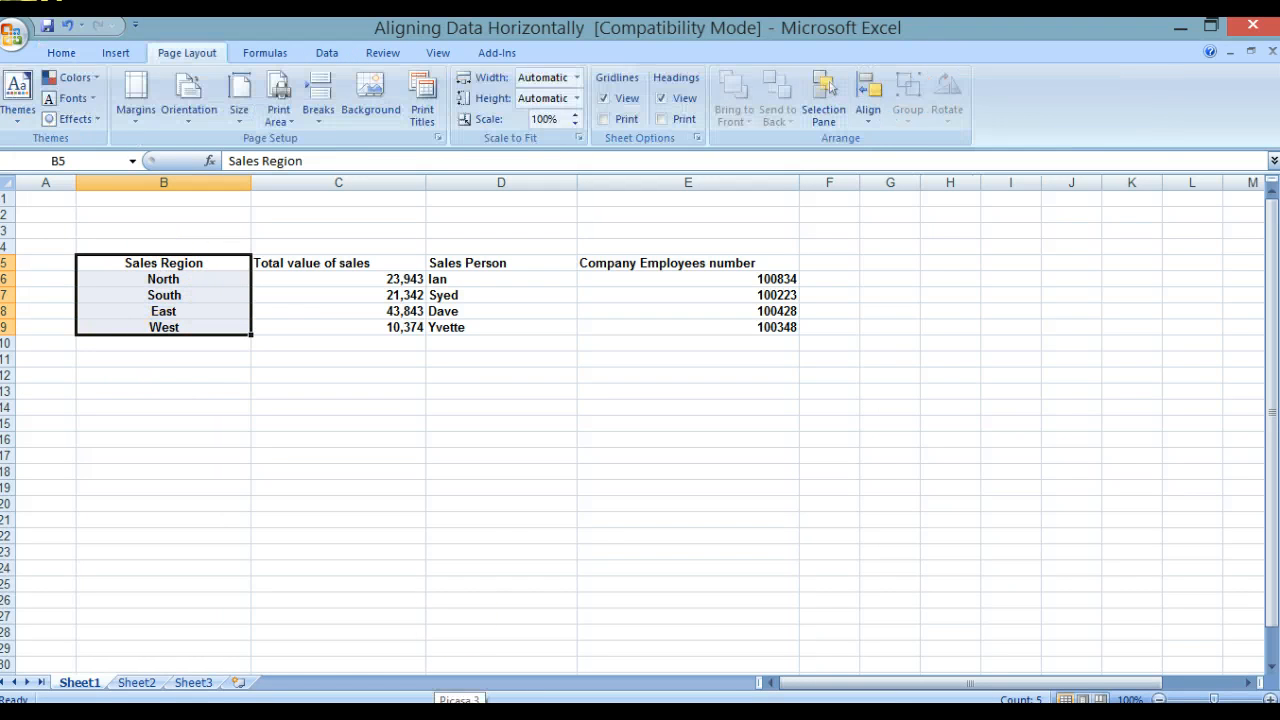
# Step: Right-align the Total value of sales column C5:C9
pyautogui.click(349, 262)
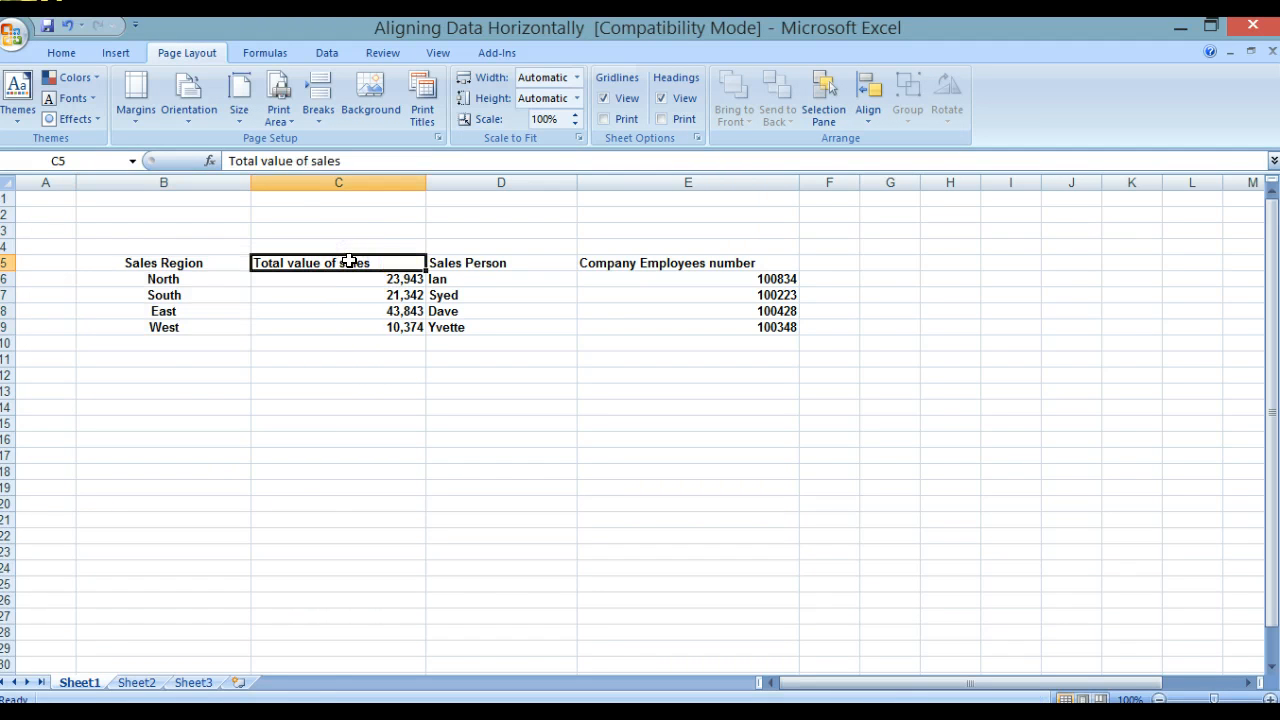
pyautogui.keyDown('shift'); pyautogui.click(355, 327); pyautogui.keyUp('shift')
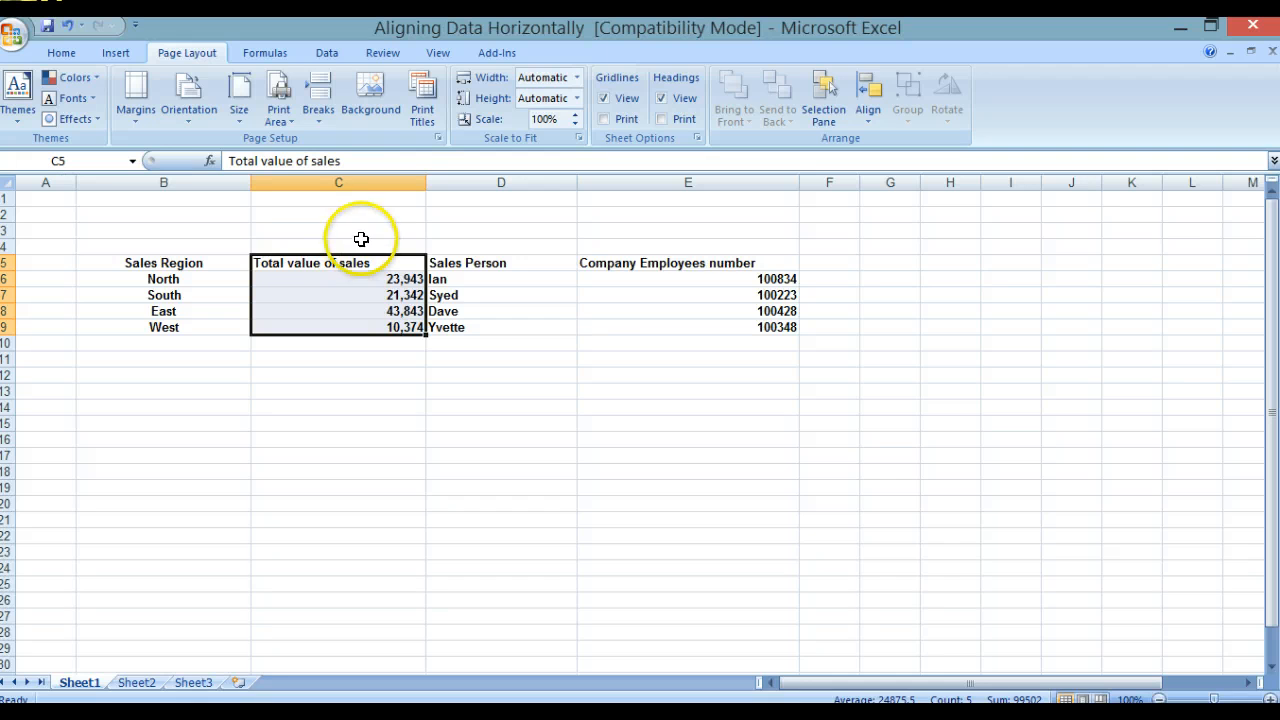
pyautogui.click(58, 54)
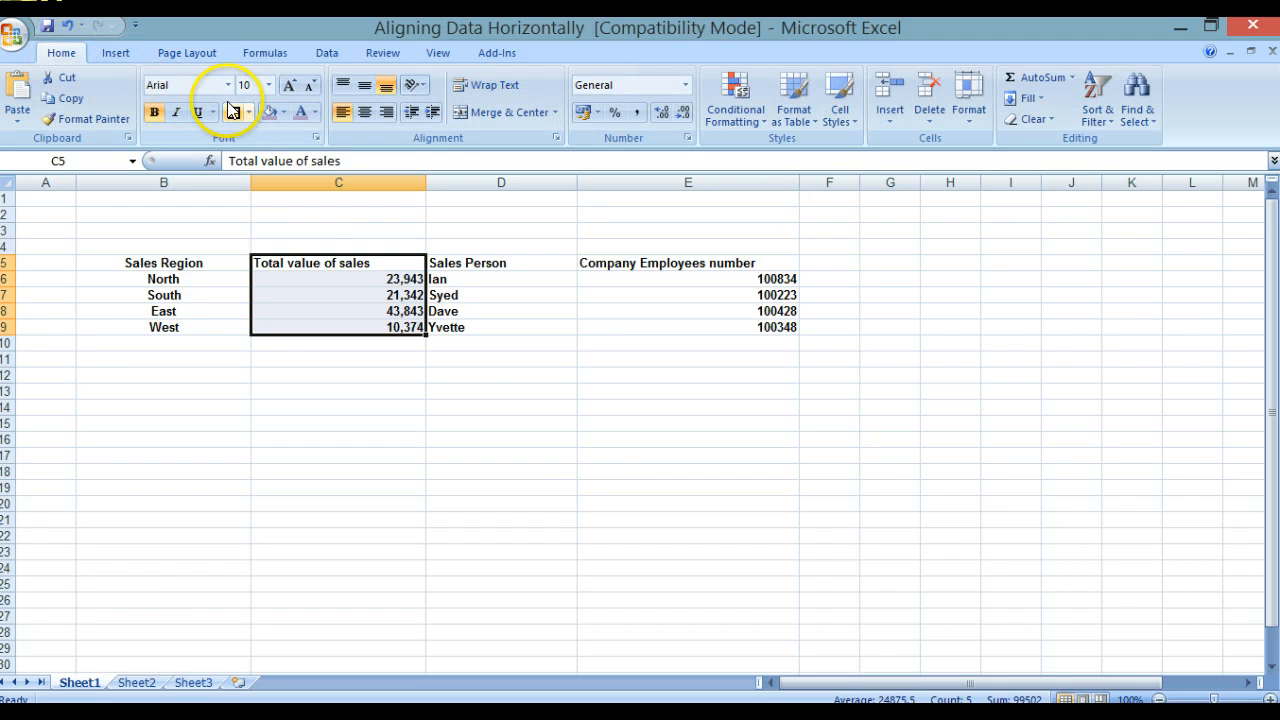
pyautogui.click(341, 119)
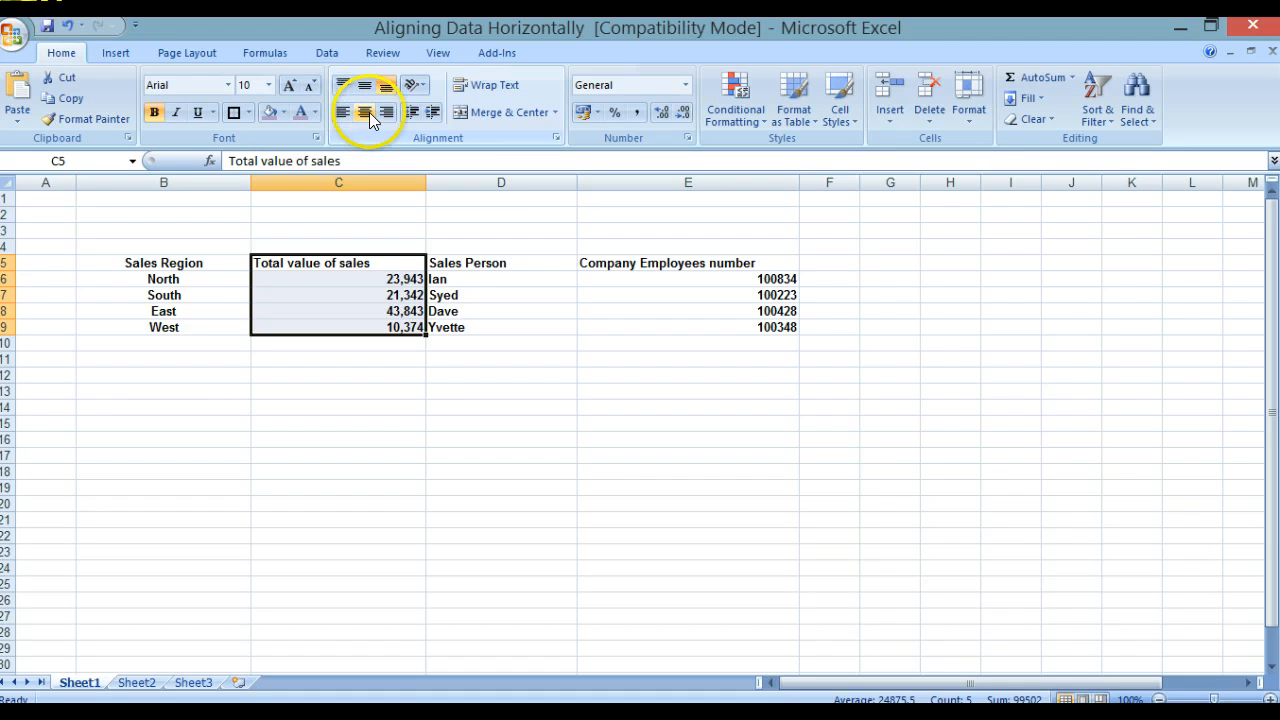
pyautogui.click(389, 108)
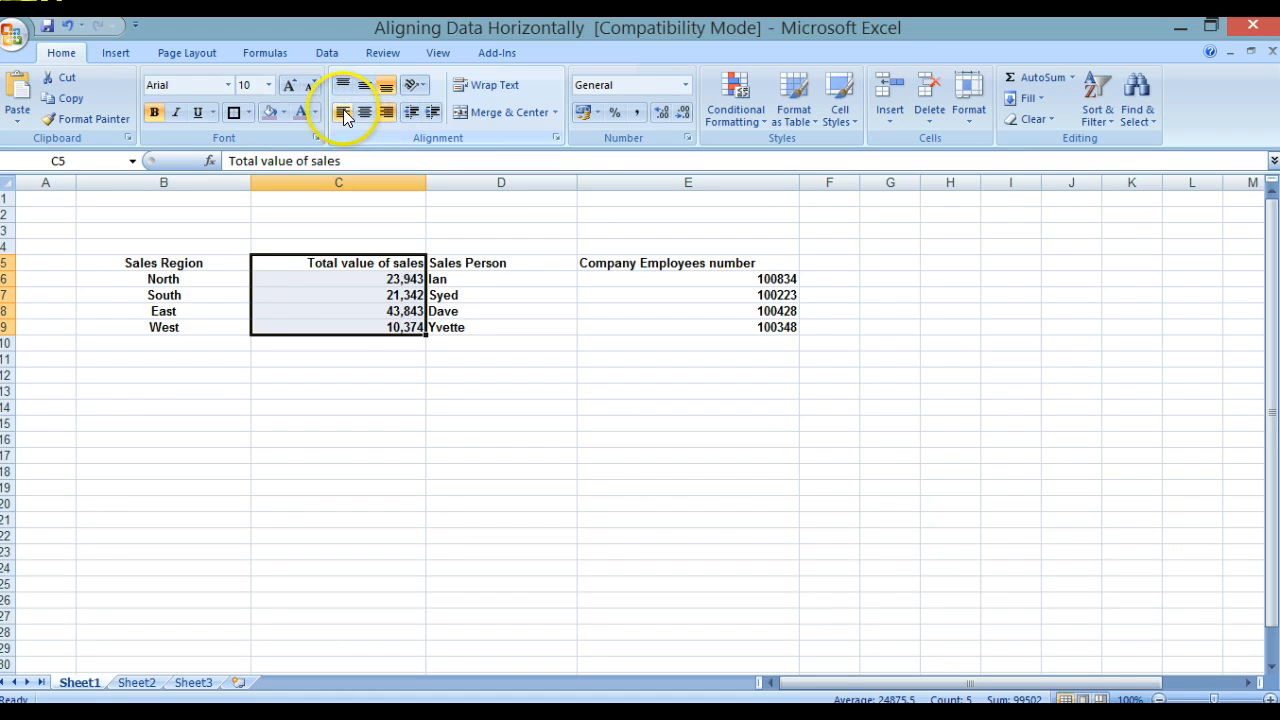
# Step: Left-align the Total value of sales column C5:C9
pyautogui.click(342, 114)
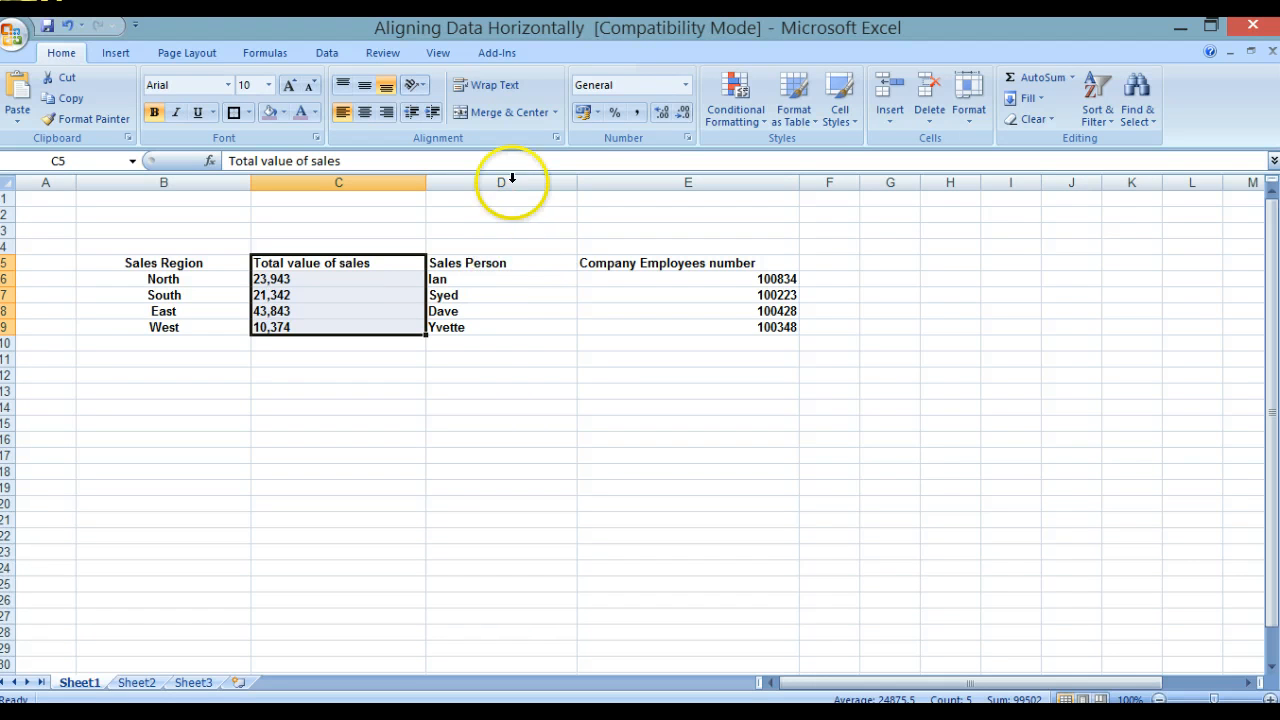
# Step: Right-align the Sales Person column D5:D9
pyautogui.click(517, 263)
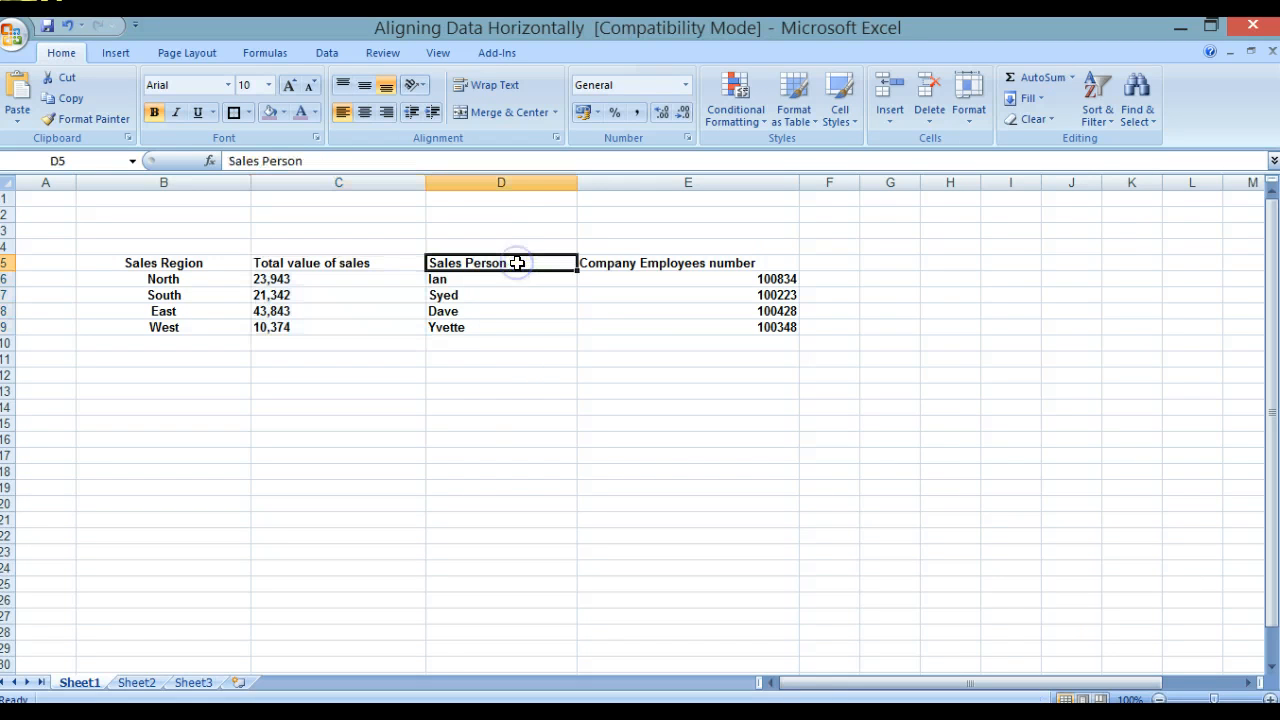
pyautogui.keyDown('shift'); pyautogui.click(523, 327); pyautogui.keyUp('shift')
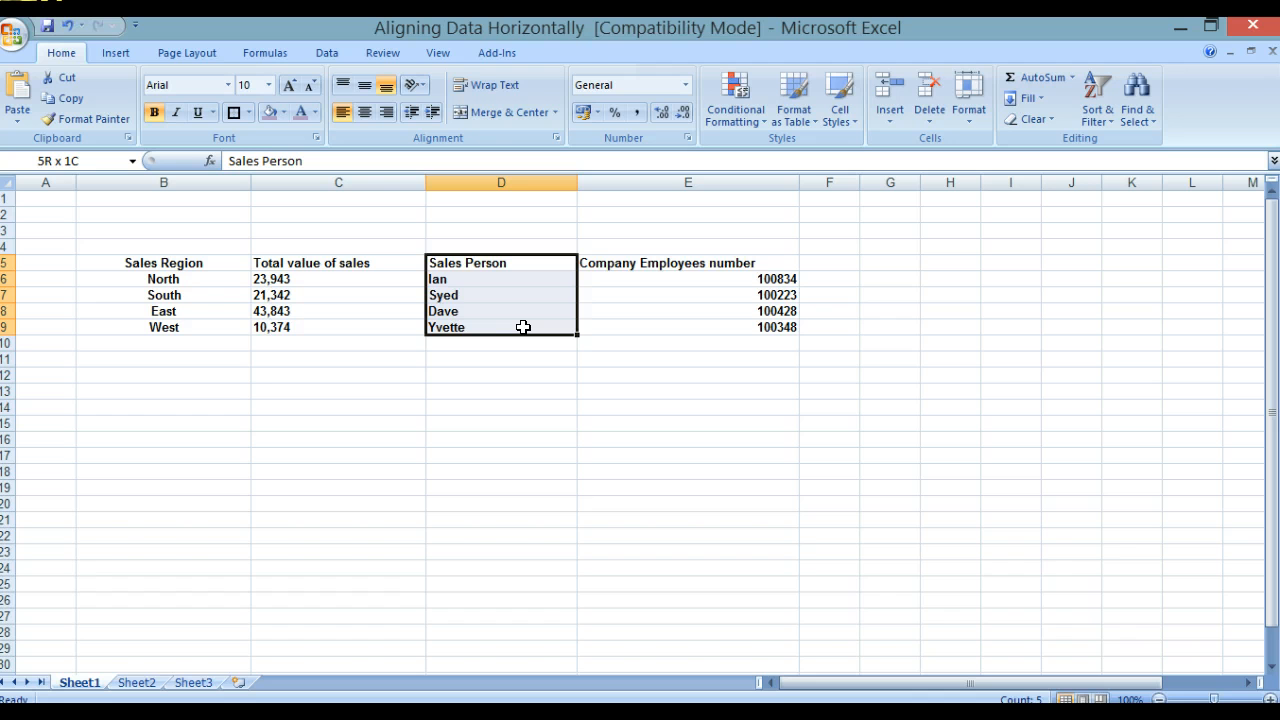
pyautogui.click(388, 114)
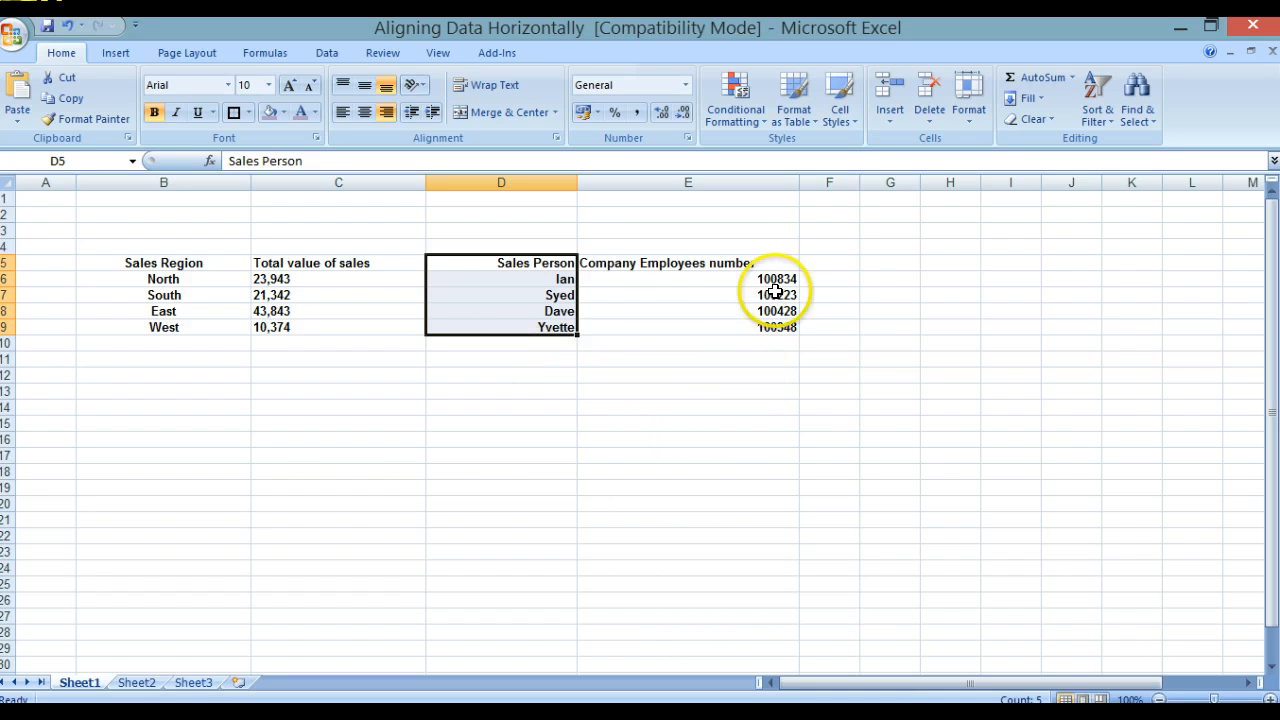
# Step: Center the Company Employees number heading in E5
pyautogui.click(656, 263)
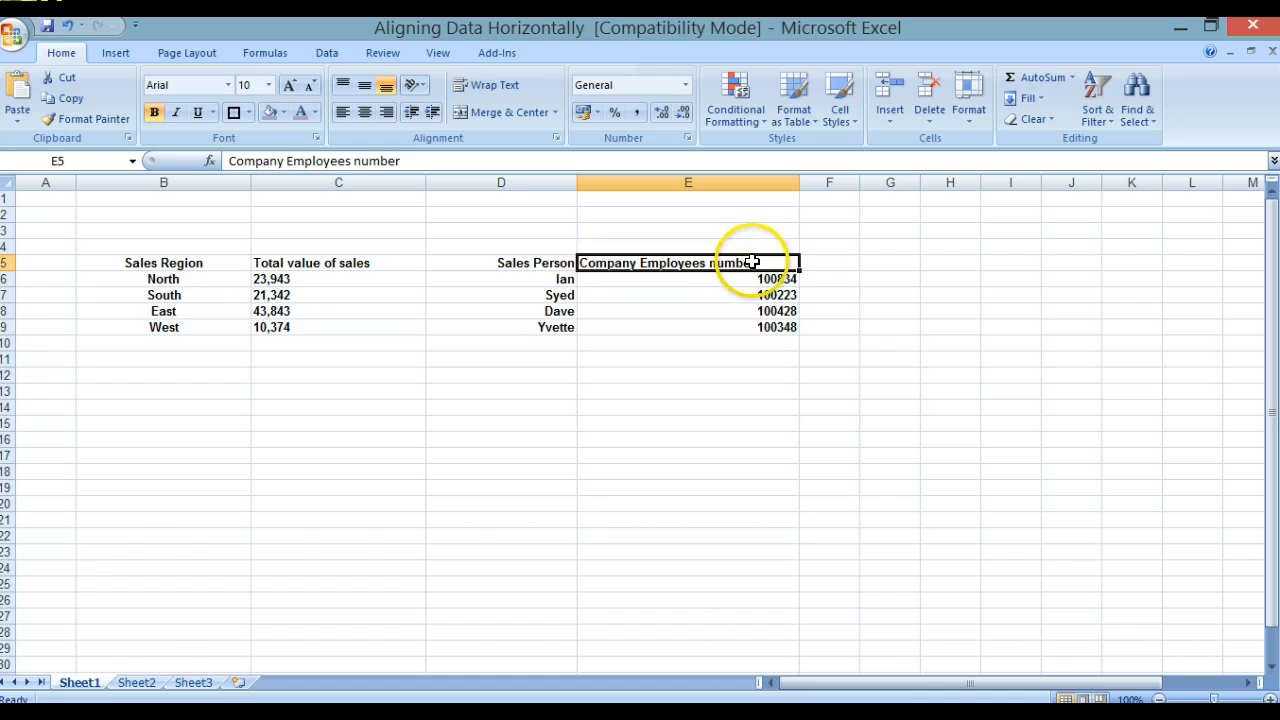
pyautogui.click(362, 115)
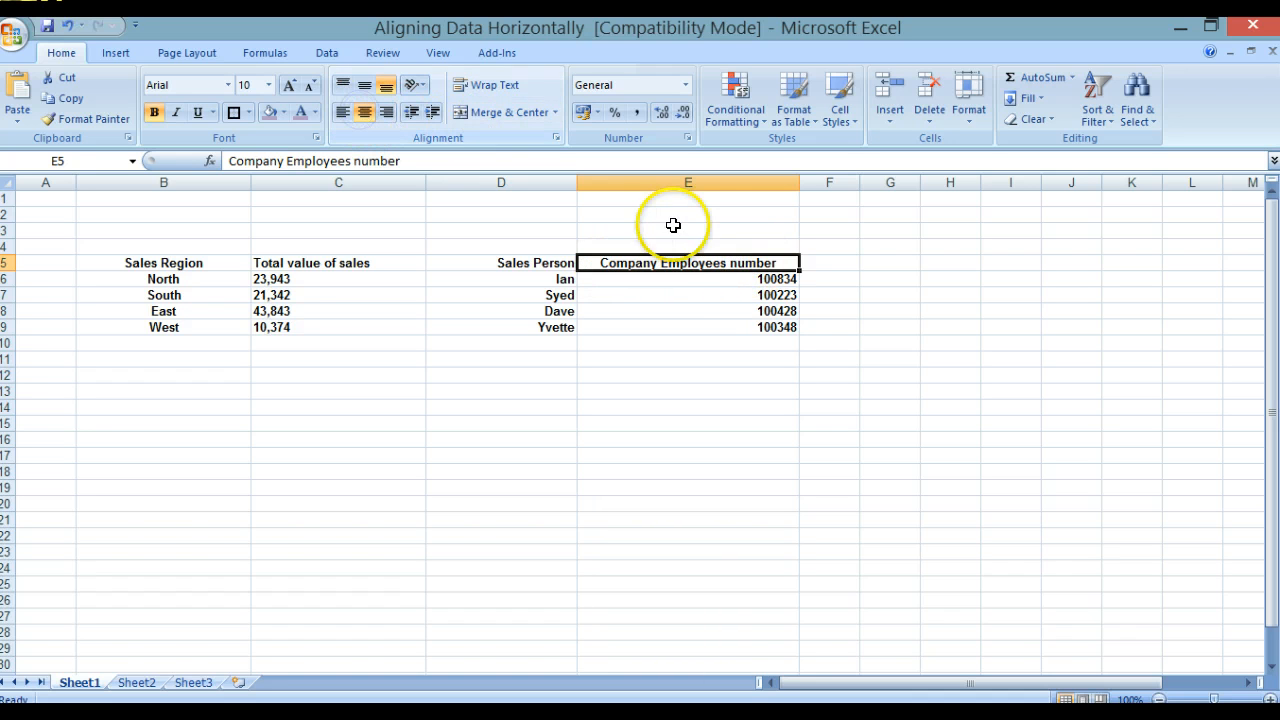